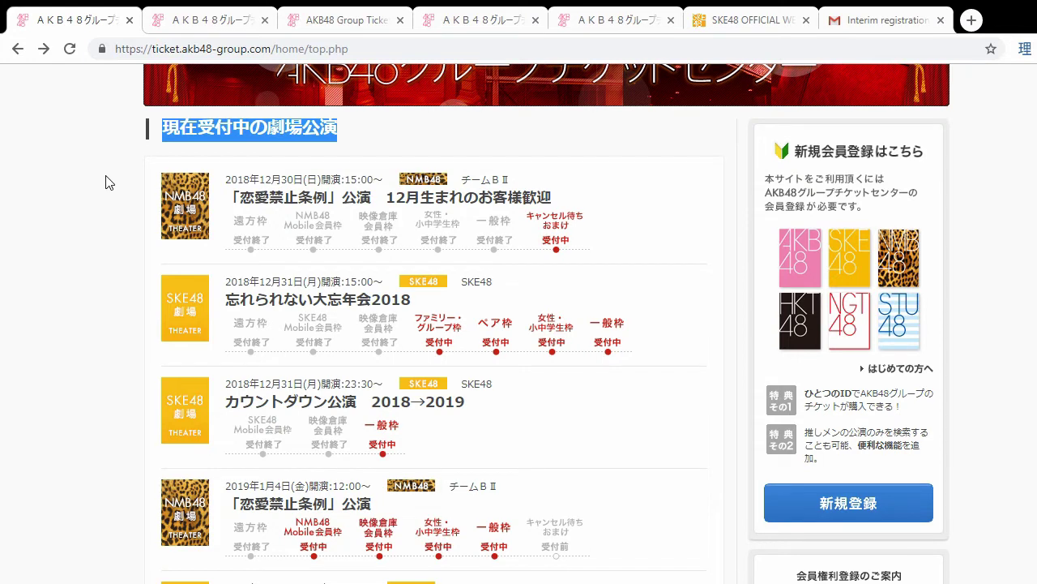
Examine the Japanese top page's list of concerts and events currently accepting applications, highlighting its section heading.
scroll(110, 183, "down", 9)
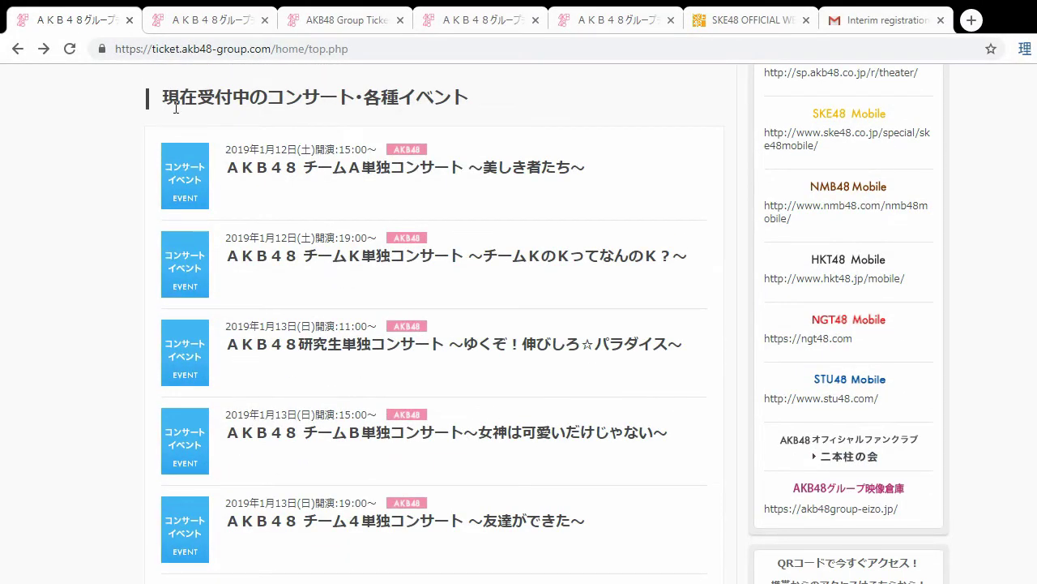
triple_click(183, 98)
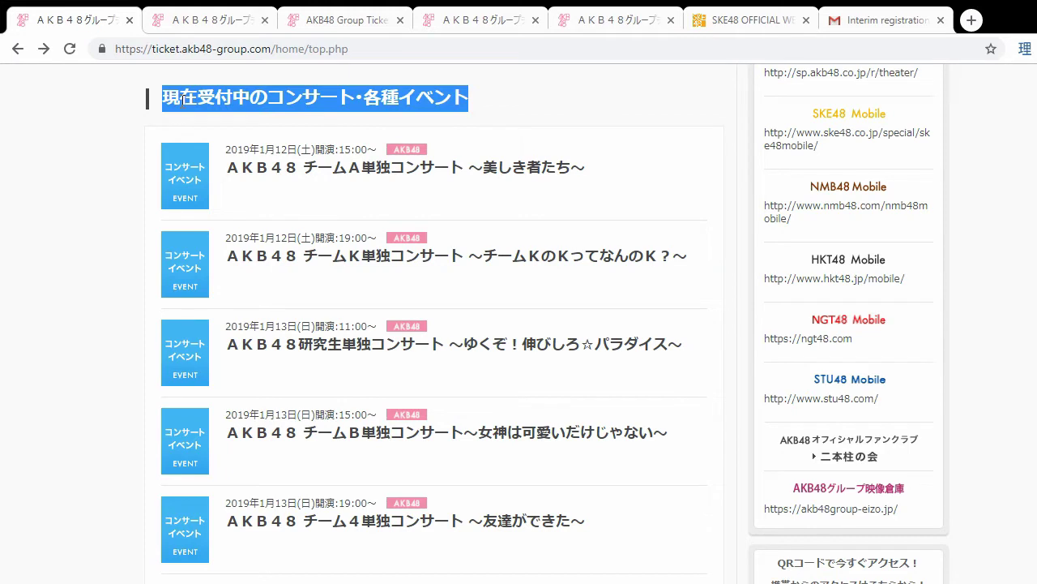
left_click(122, 129)
scroll(123, 129, "up", 10)
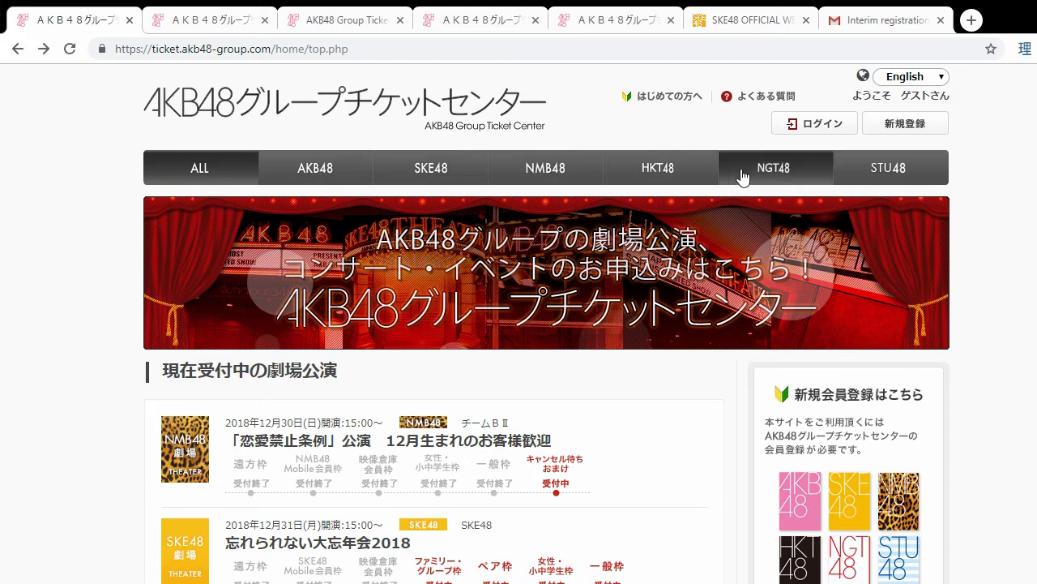
View the SKE48 and AKB48 performance listings one after the other, and return to the listings for all groups.
left_click(444, 168)
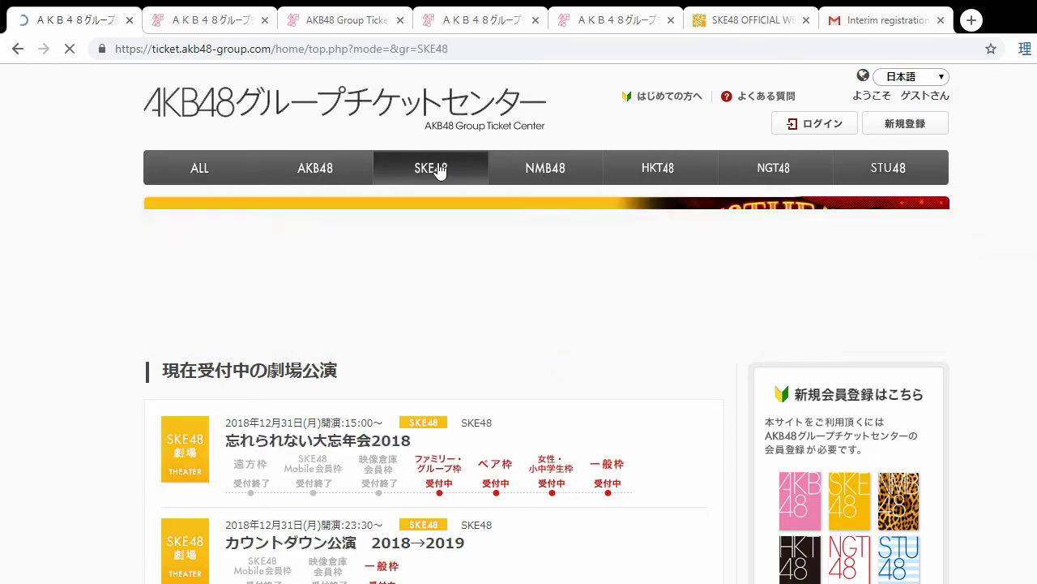
scroll(392, 239, "down", 6)
scroll(365, 211, "up", 6)
left_click(343, 172)
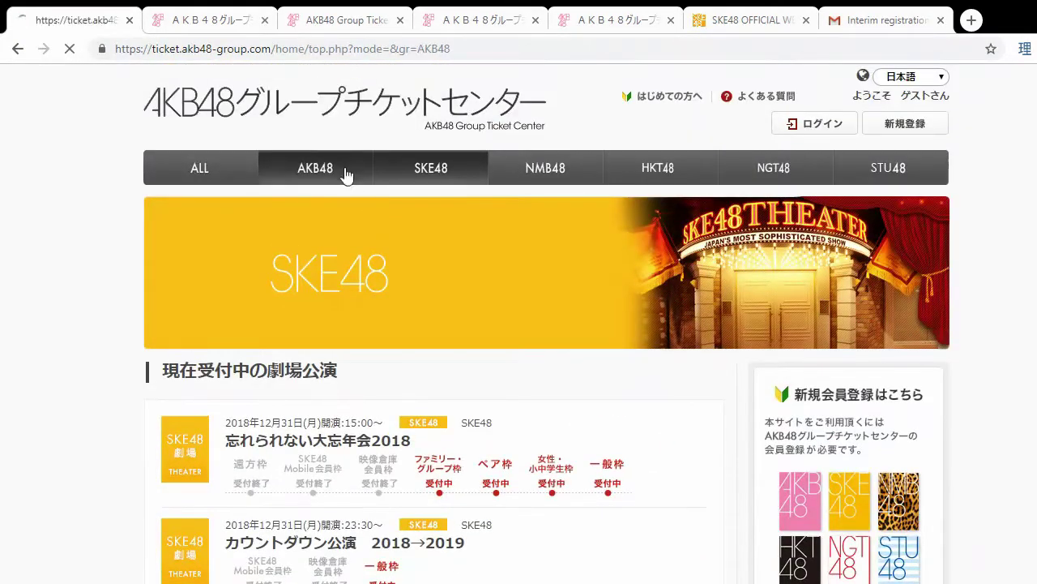
scroll(390, 235, "down", 3)
scroll(390, 235, "up", 3)
left_click(218, 165)
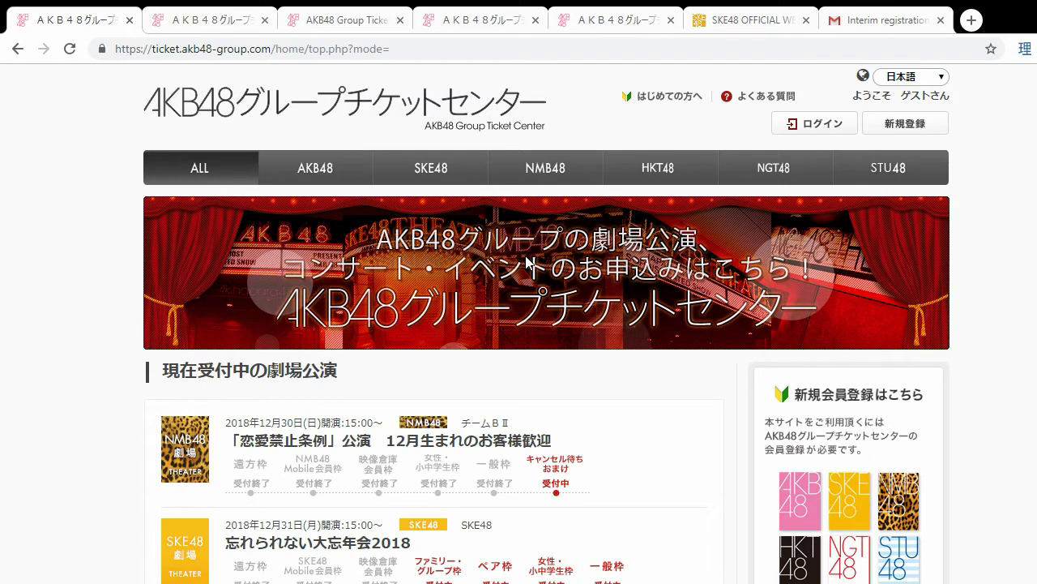
Switch the ticket site to English and look through its theater performances, concerts and notifications.
left_click(929, 78)
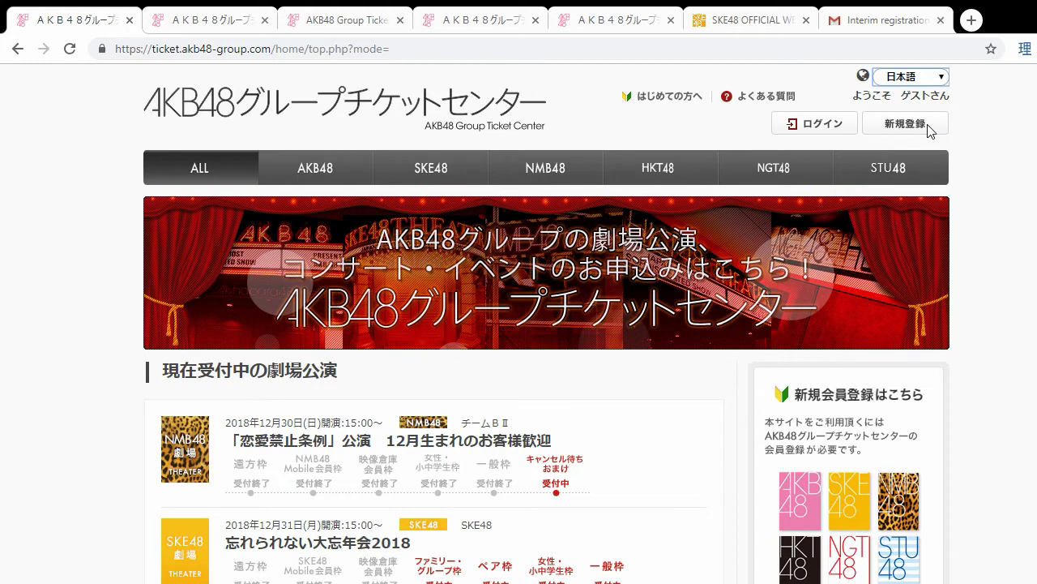
key("Down")
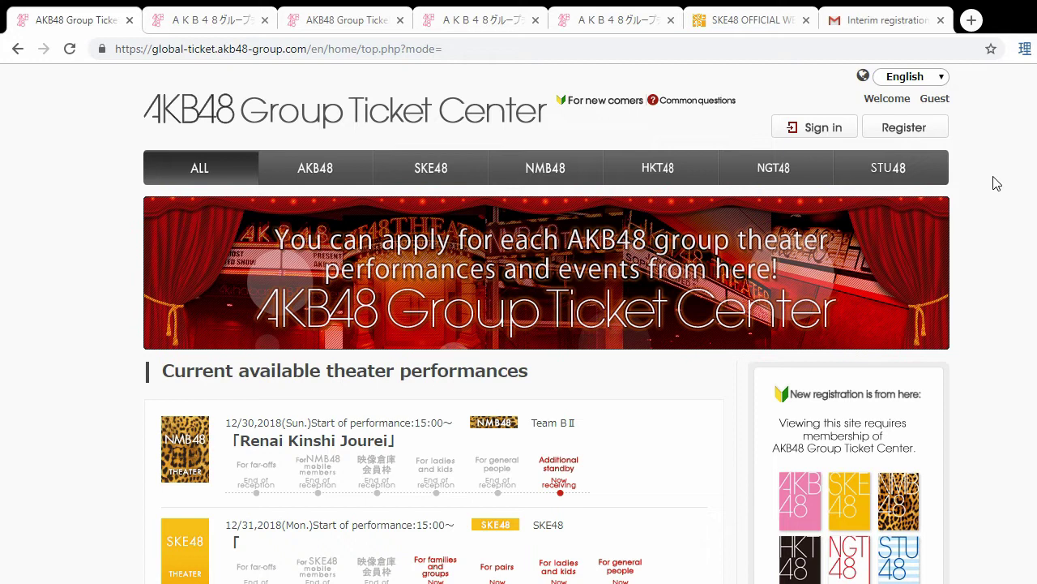
scroll(997, 184, "down", 3)
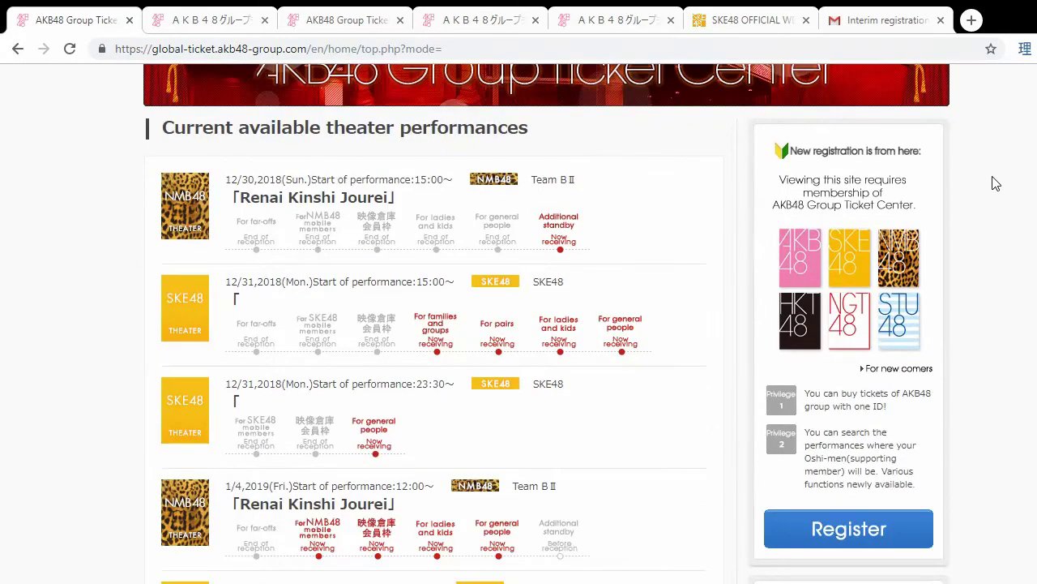
scroll(996, 183, "down", 1)
scroll(996, 183, "down", 3)
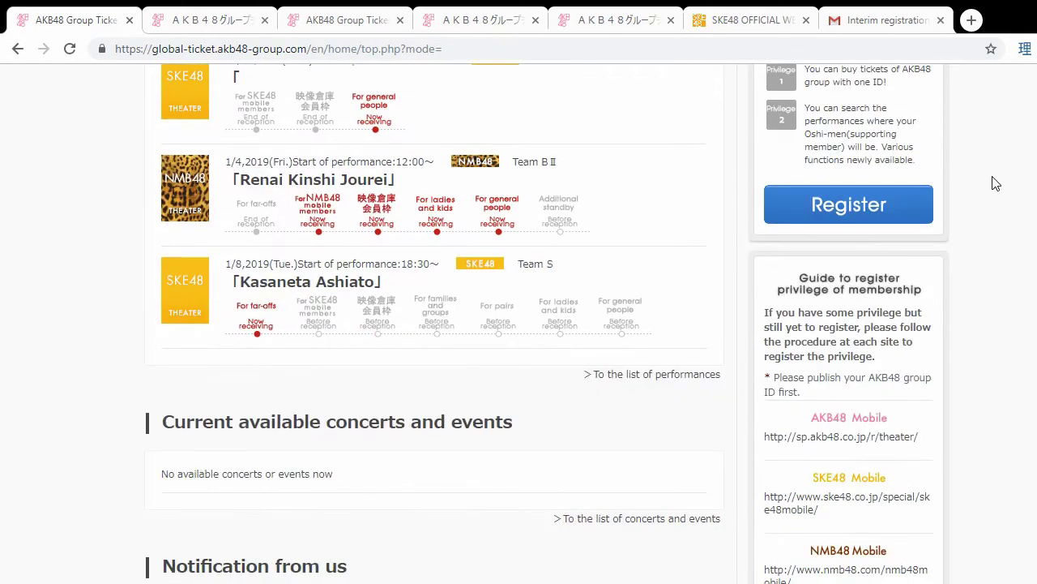
scroll(996, 183, "down", 10)
scroll(996, 183, "up", 5)
scroll(996, 183, "up", 15)
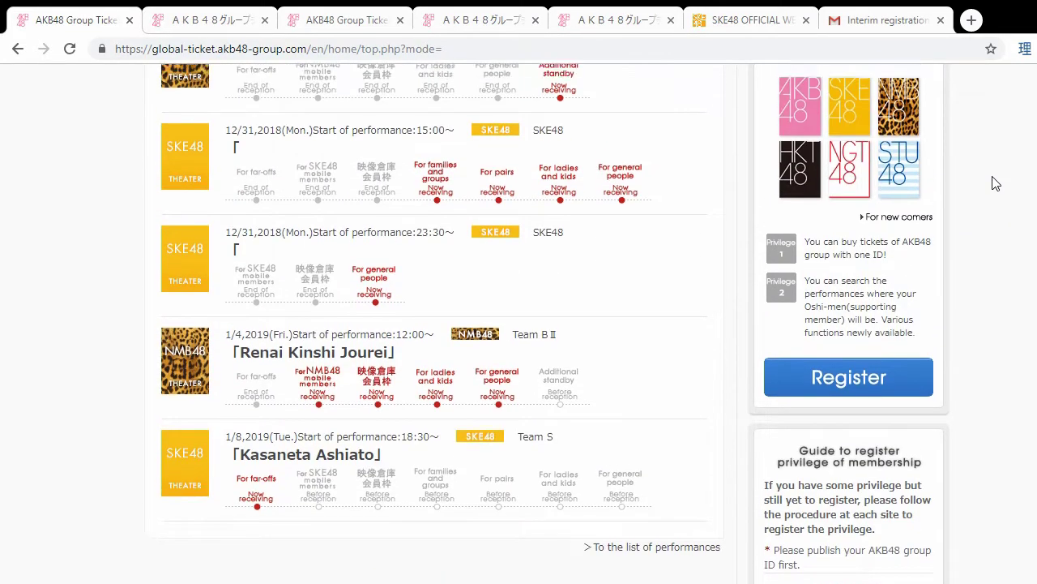
Examine the English theater performance list, including the titles of the two SKE48 shows on 12/31.
scroll(996, 183, "up", 1)
scroll(996, 183, "down", 3)
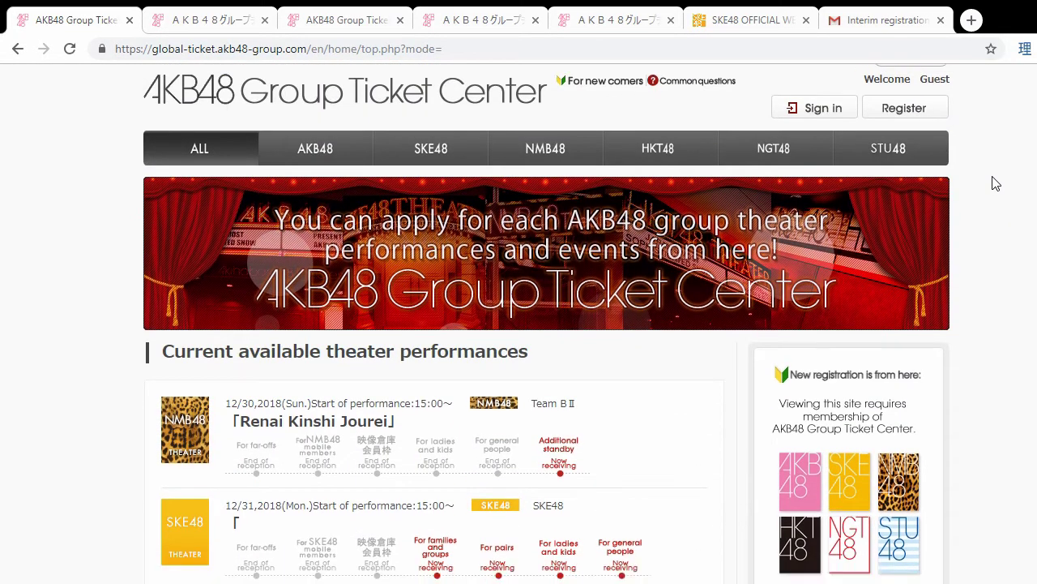
scroll(272, 283, "down", 1)
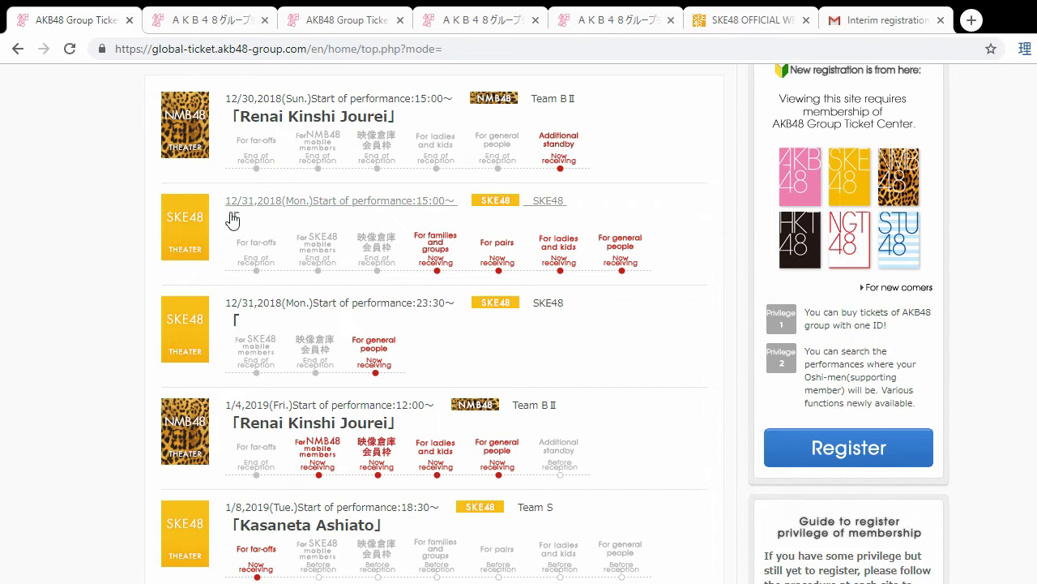
scroll(236, 314, "down", 1)
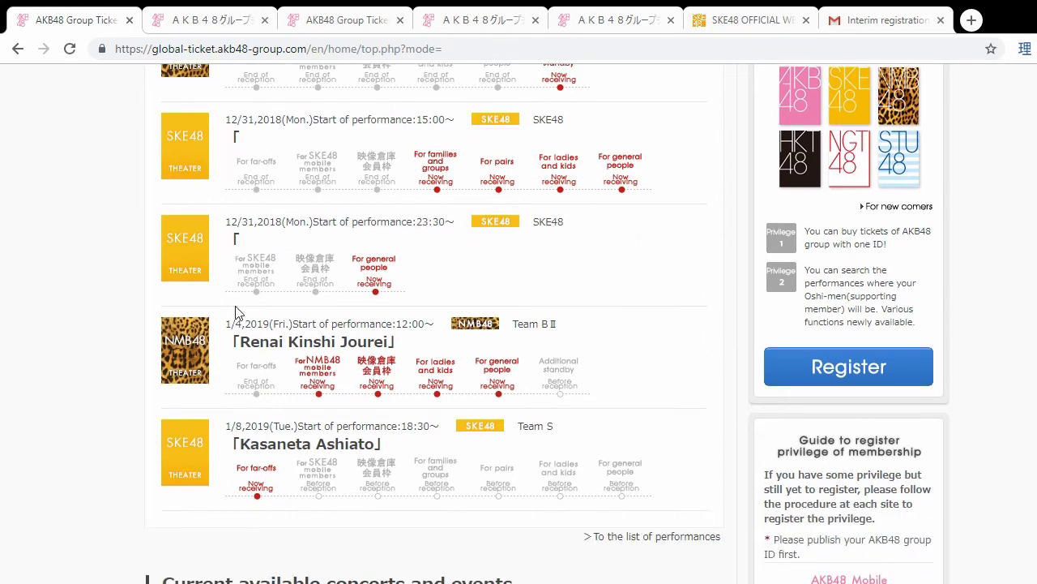
scroll(234, 331, "up", 1)
scroll(236, 330, "up", 4)
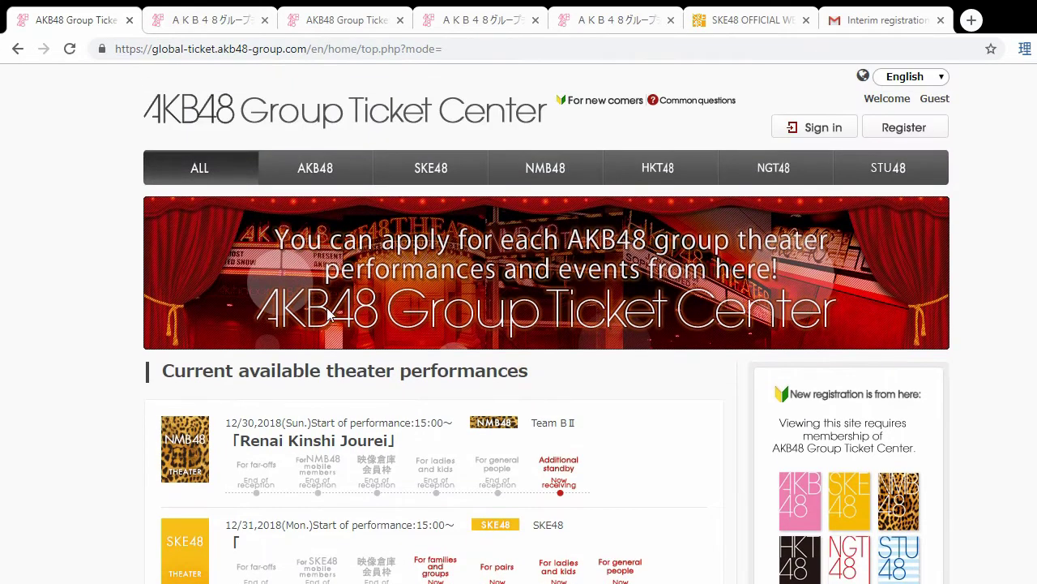
Switch the ticket site to Japanese and back to English.
left_click(914, 79)
left_click(916, 103)
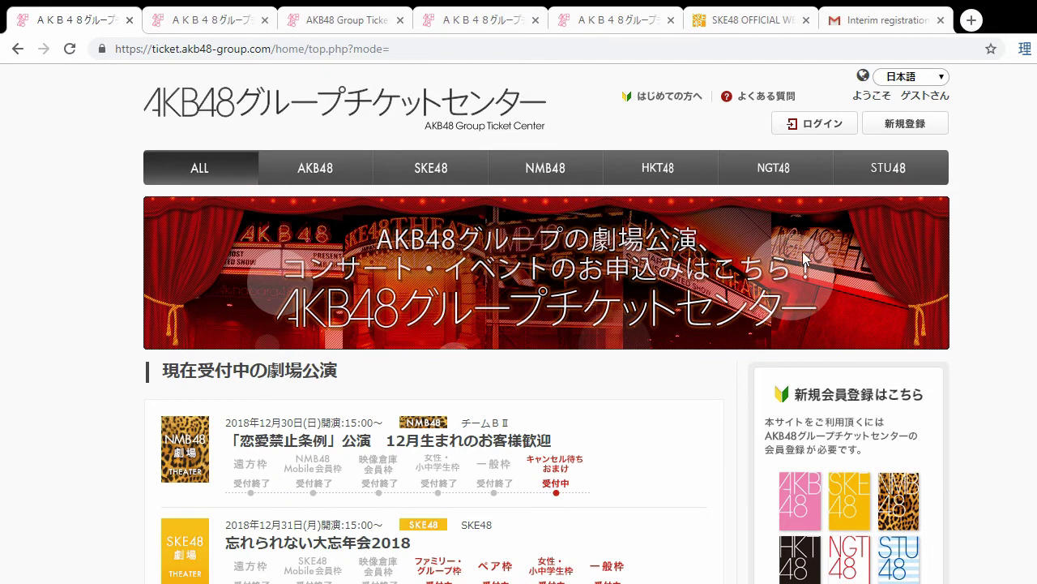
left_click(911, 77)
left_click(916, 128)
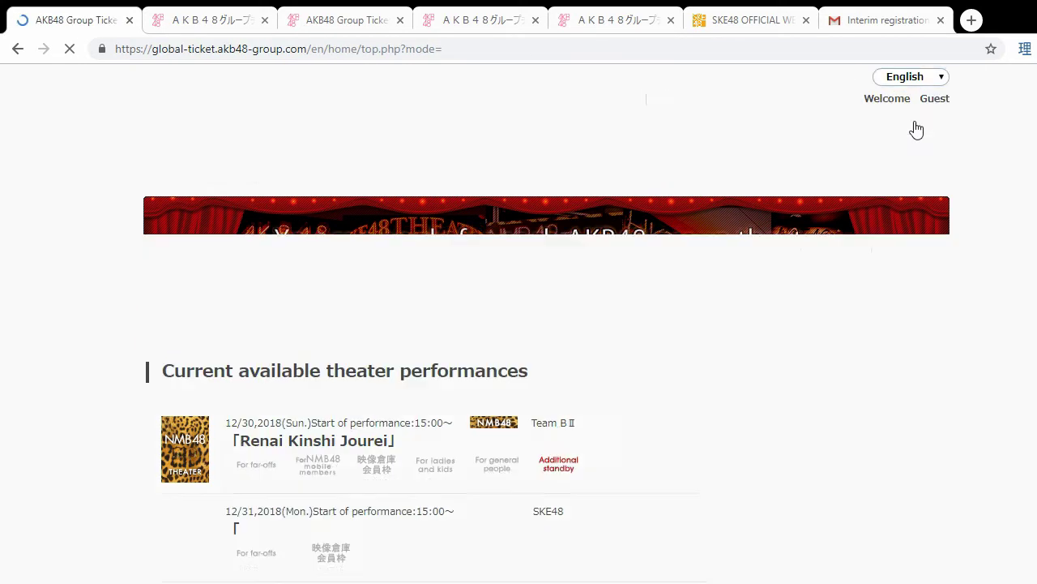
View the e-mail entry page of the English membership registration and return to the main page.
left_click(908, 130)
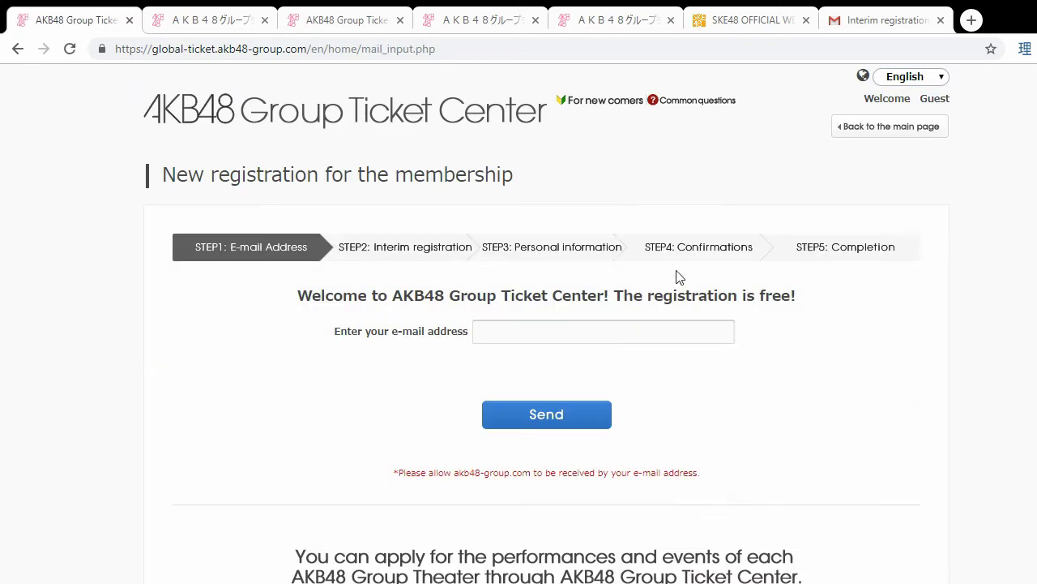
left_click(608, 341)
left_click(18, 49)
Switch the site to Japanese and open the new member registration page with its e-mail address field.
left_click(942, 79)
left_click(937, 103)
left_click(930, 124)
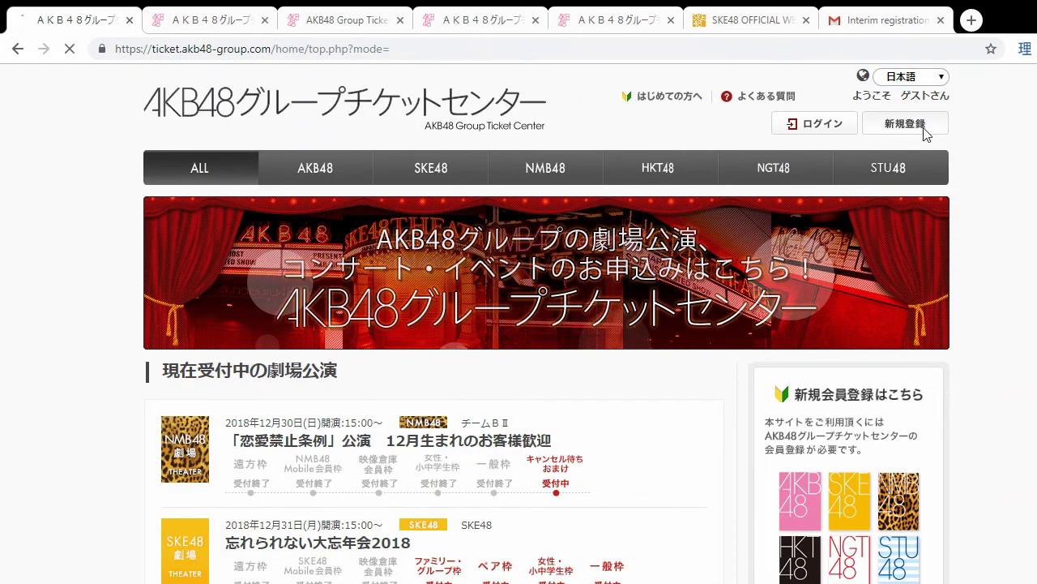
left_click(675, 330)
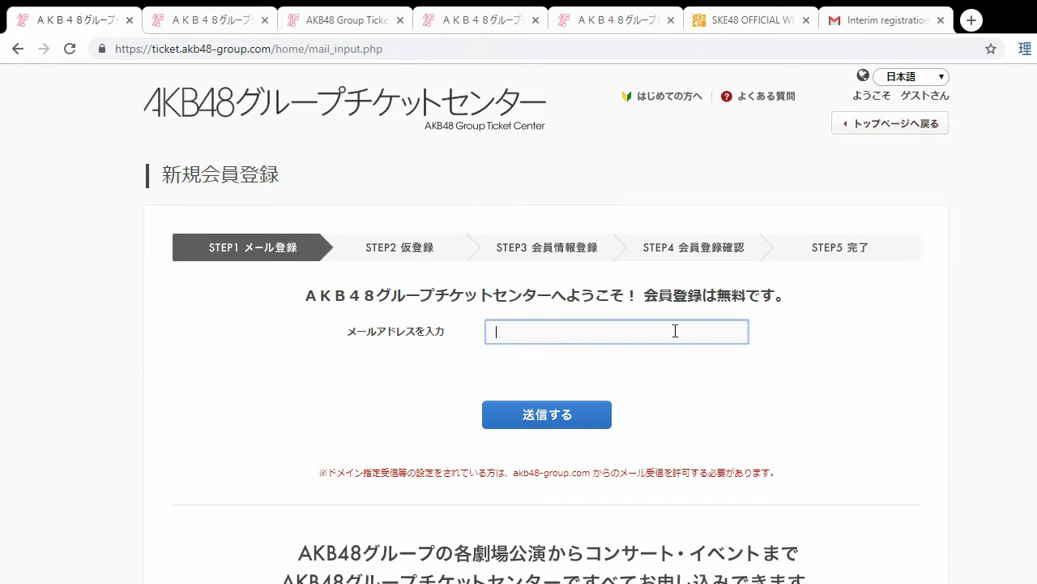
left_click(344, 364)
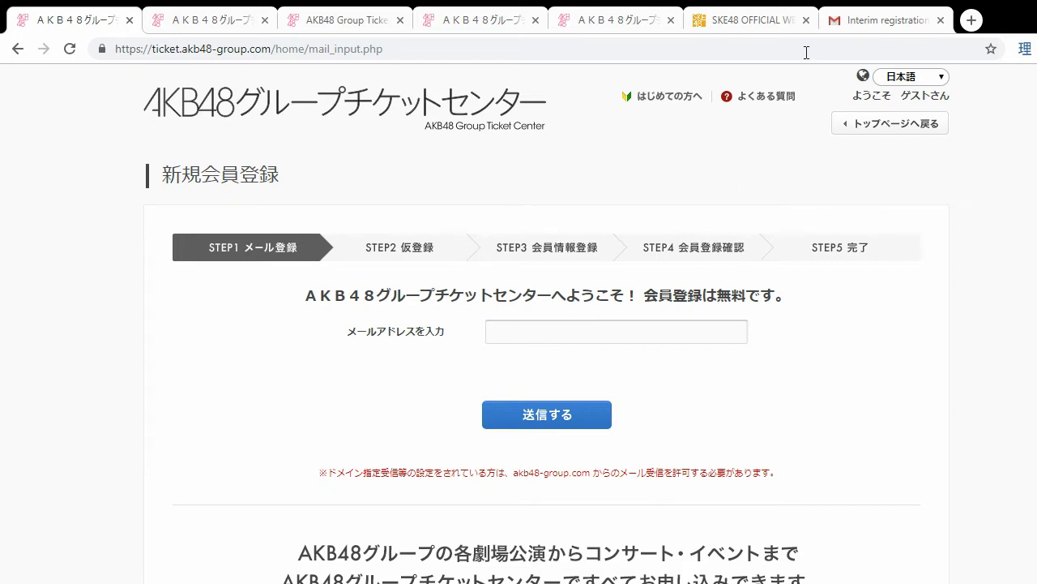
Switch to Gmail and view the Japanese interim registration e-mail, followed by the English one.
left_click(865, 13)
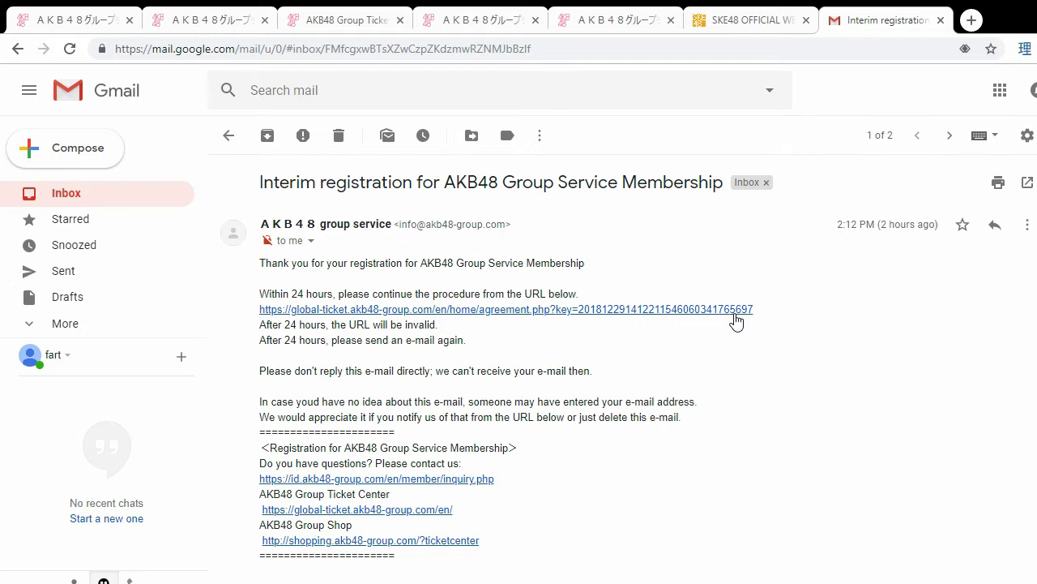
left_click(74, 194)
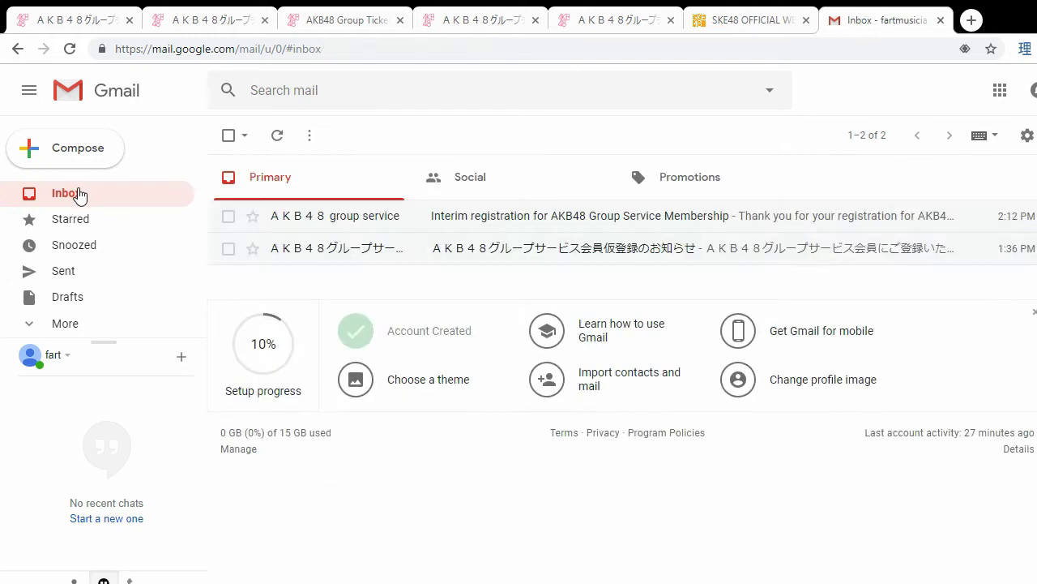
left_click(318, 254)
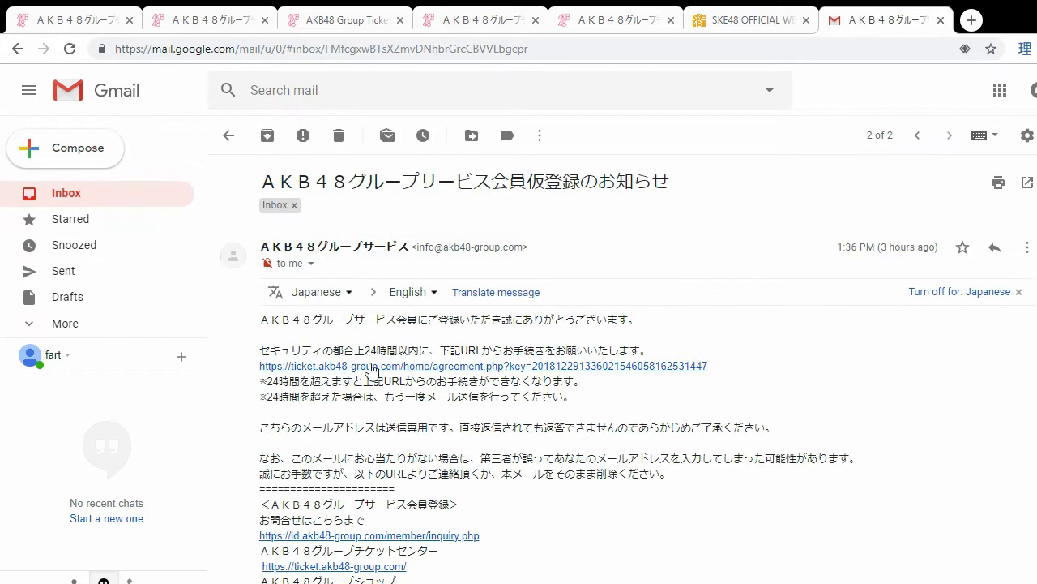
left_click(73, 195)
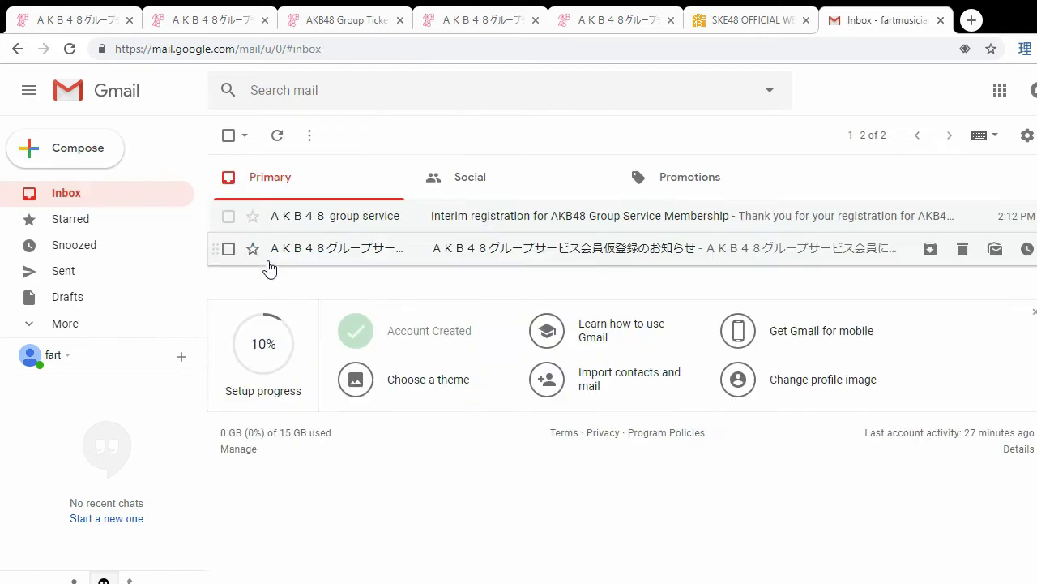
left_click(311, 222)
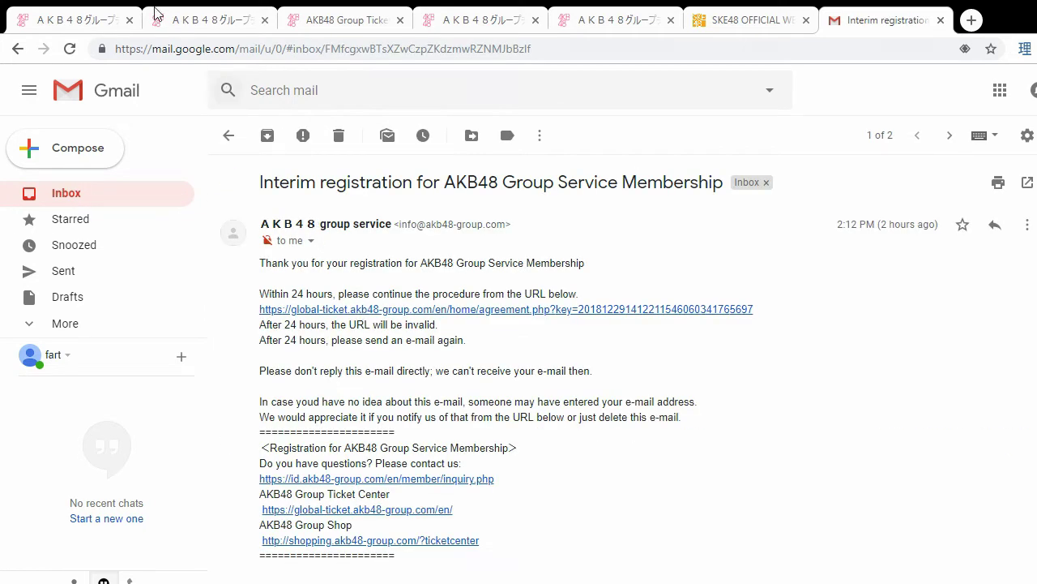
Return to the ticket site and view the Japanese member information form, followed by the English personal information form.
left_click(77, 14)
left_click(209, 17)
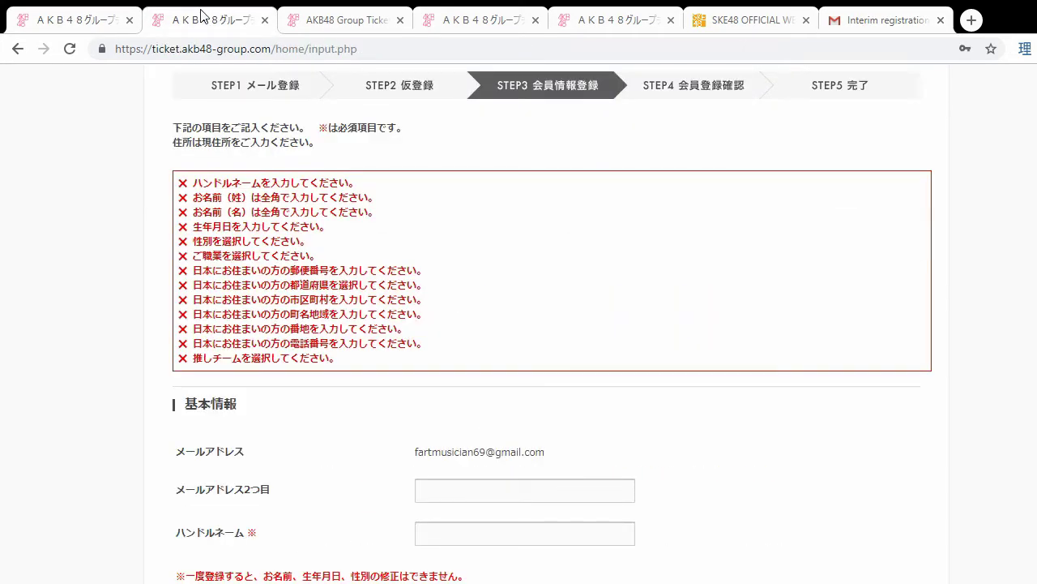
scroll(143, 150, "up", 1)
scroll(142, 150, "down", 1)
scroll(143, 150, "up", 1)
left_click(326, 16)
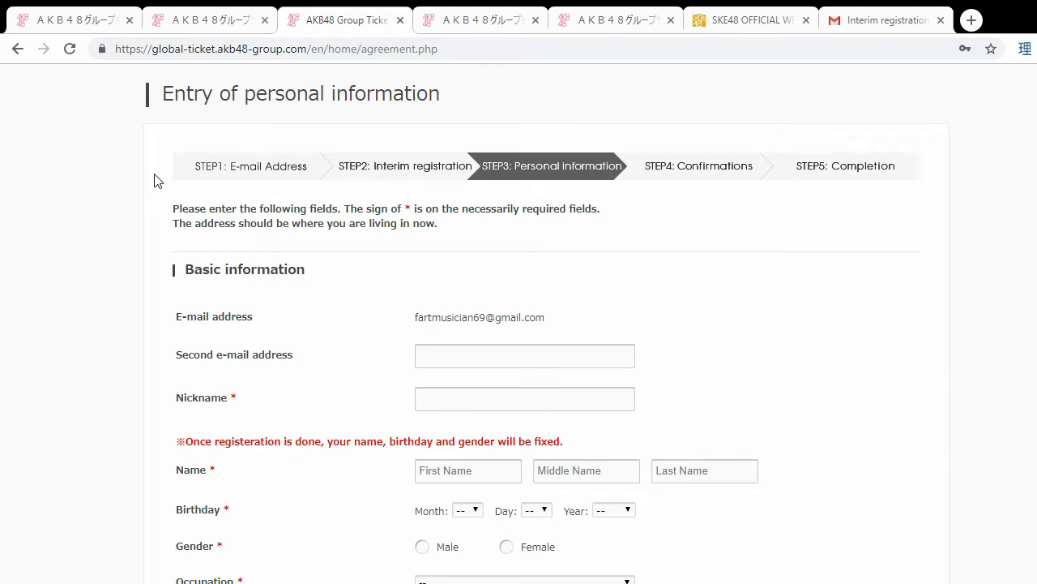
Look through the entire Japanese member information form, including the domestic address and passport sections.
left_click(215, 14)
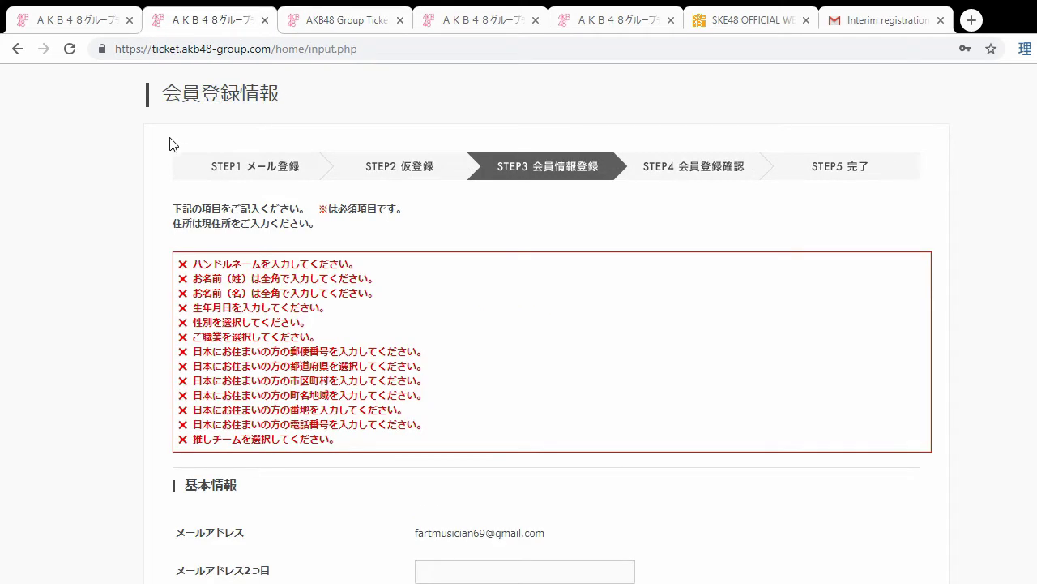
scroll(162, 154, "down", 15)
scroll(134, 170, "up", 8)
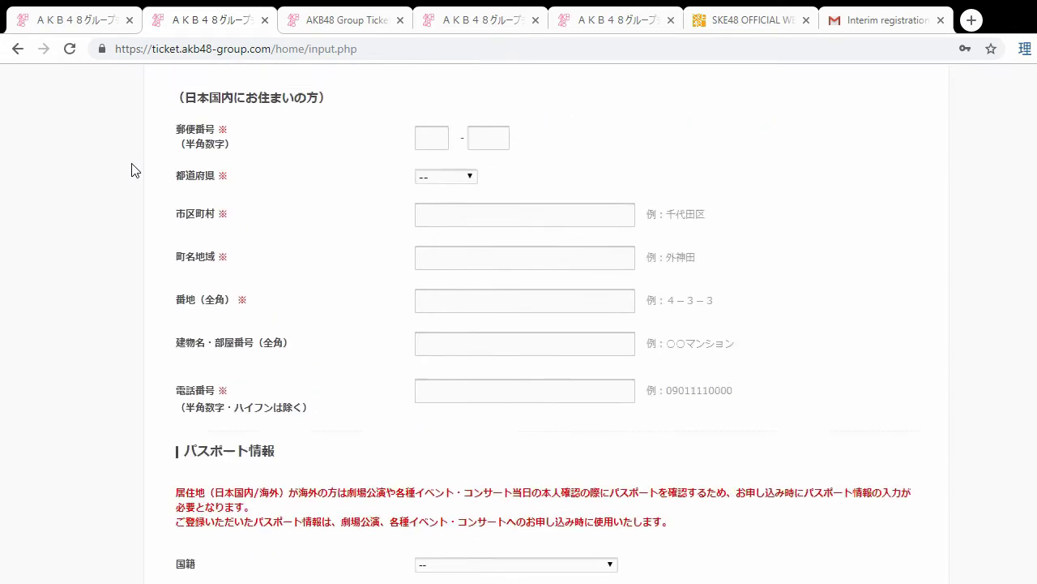
scroll(134, 172, "up", 10)
scroll(137, 177, "up", 2)
Look through the entire English personal information form and return to its beginning.
left_click(324, 20)
scroll(118, 178, "down", 7)
scroll(118, 180, "down", 10)
scroll(144, 220, "up", 12)
scroll(112, 234, "up", 6)
scroll(112, 235, "up", 1)
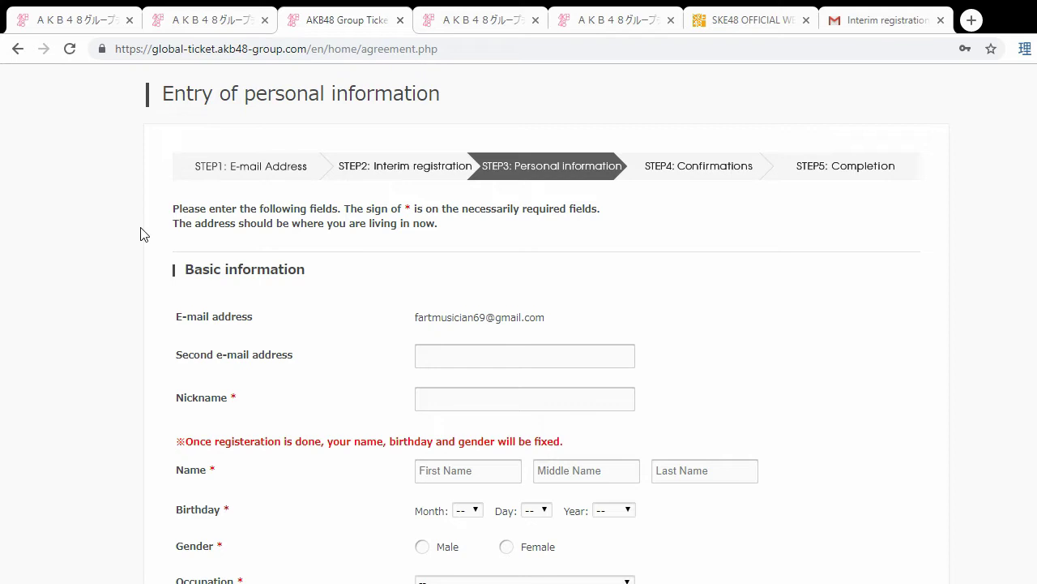
Compare the basic information fields of the Japanese registration form with those of the English form.
left_click(216, 14)
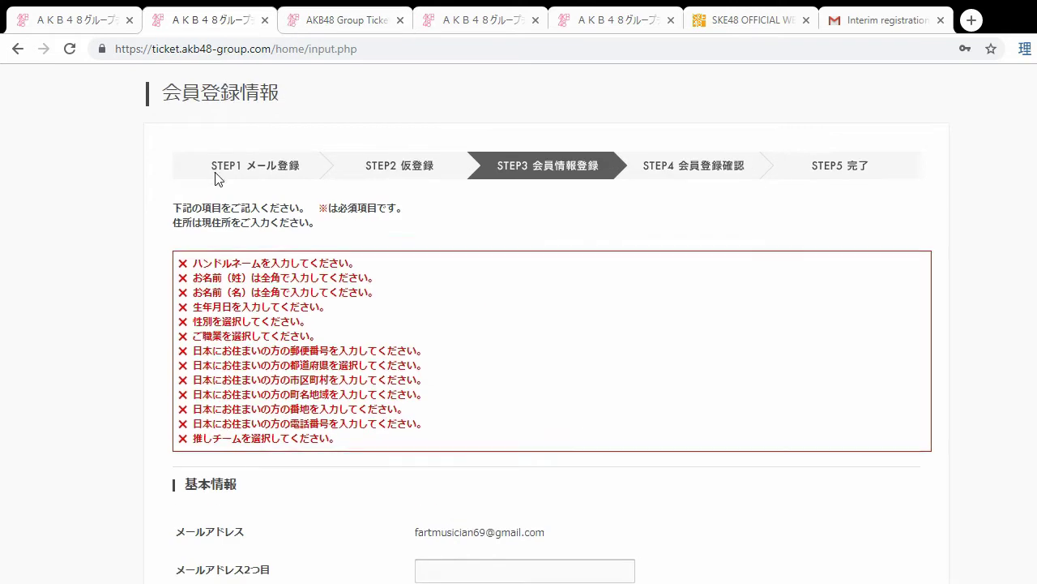
scroll(216, 176, "down", 2)
scroll(215, 182, "down", 3)
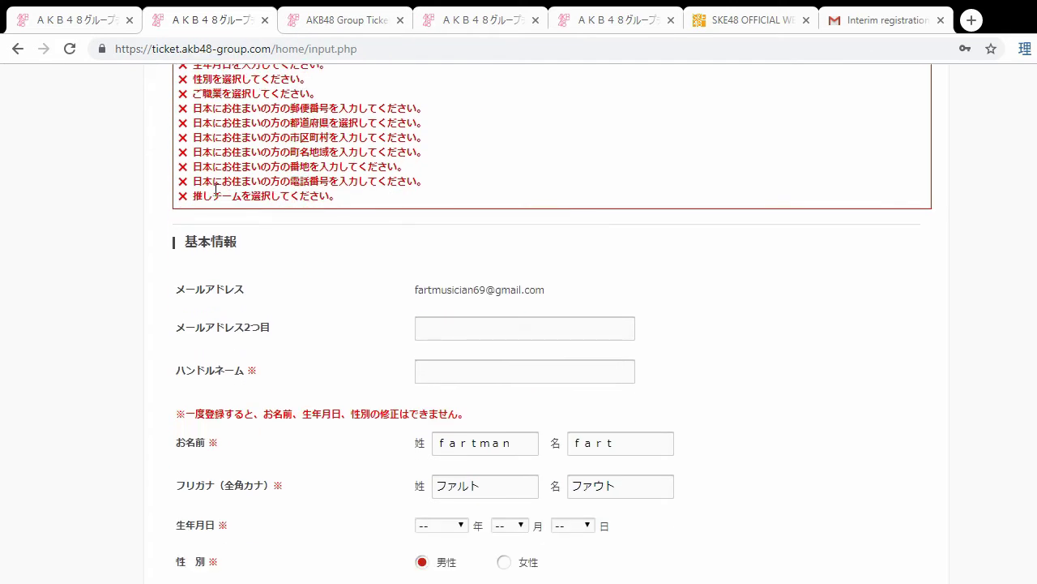
left_click(323, 14)
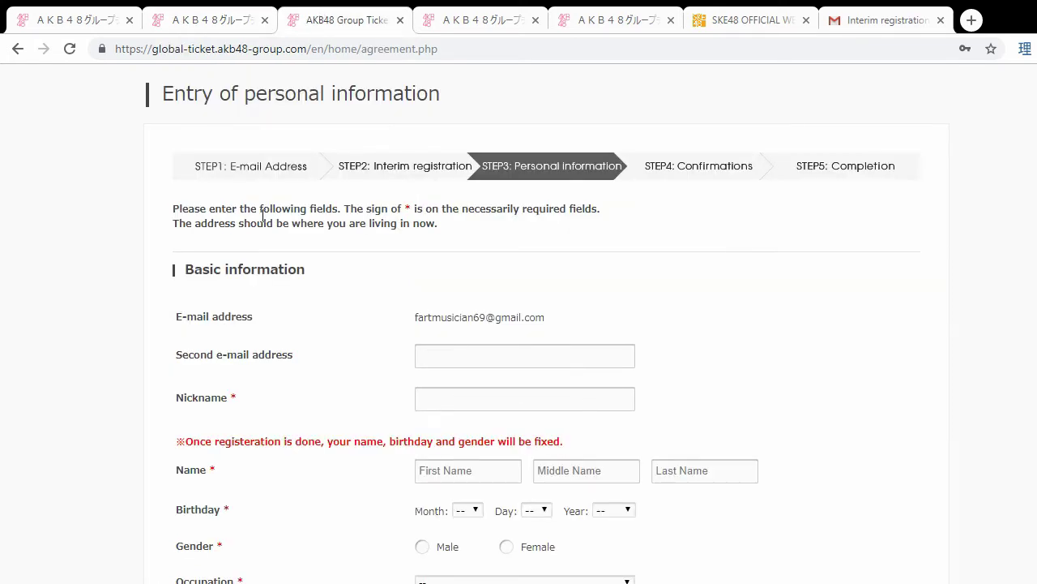
left_click(203, 19)
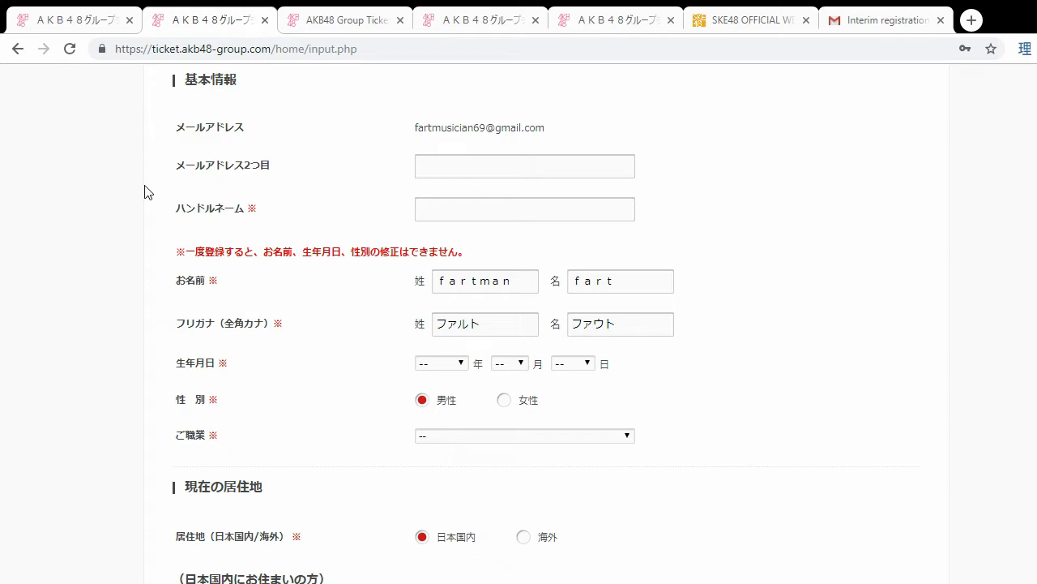
Compare the beginning of the English personal information form with the Japanese form and its list of input errors.
key("ctrl+Tab")
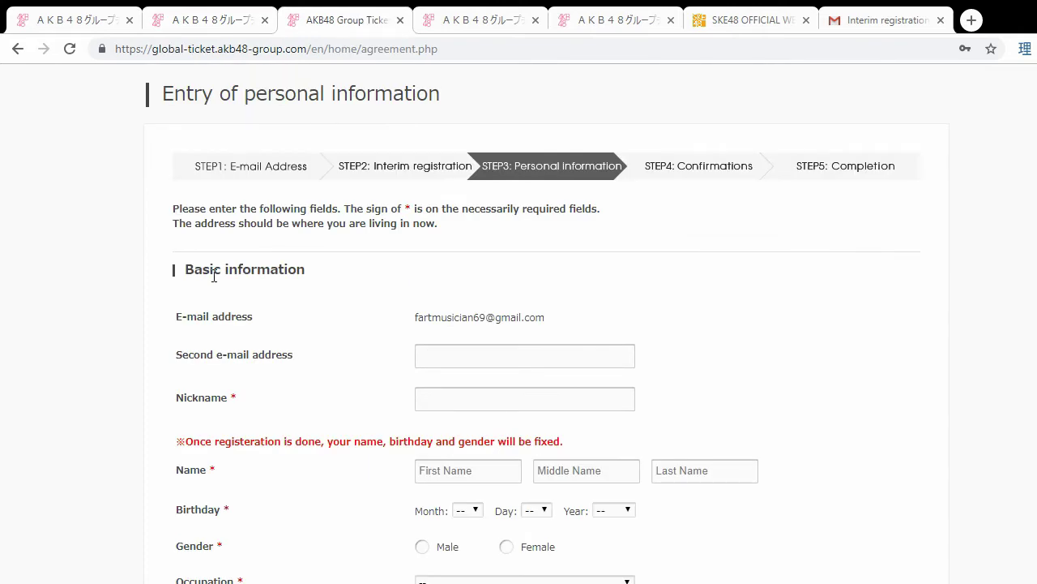
key("ctrl+shift+Tab")
key("ctrl+Tab")
key("ctrl+shift+Tab")
scroll(239, 144, "up", 2)
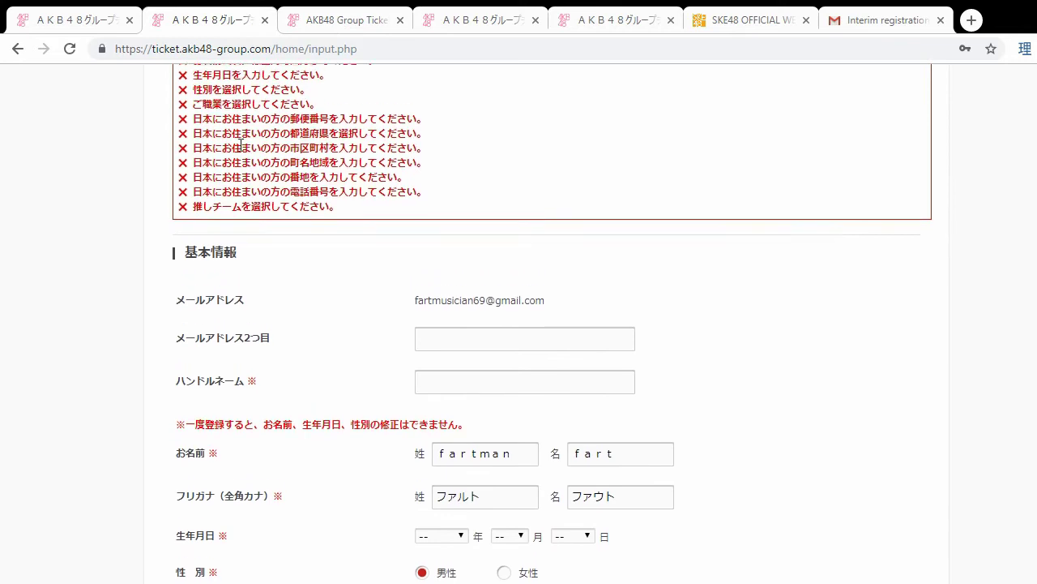
scroll(241, 144, "up", 2)
scroll(240, 149, "down", 4)
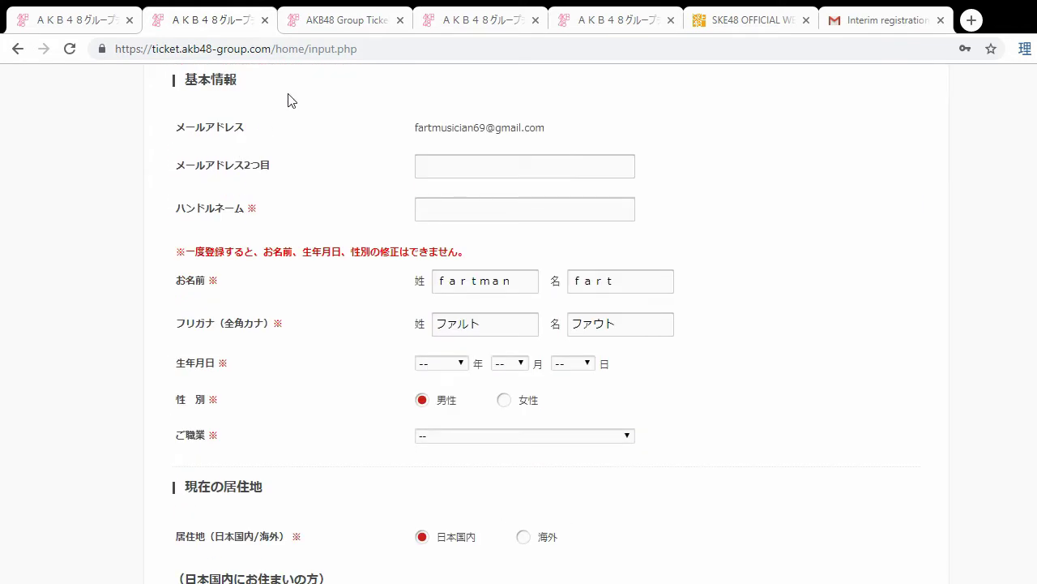
View the English form's opening instructions again and review the Japanese form from its error list to the basic information section.
left_click(307, 16)
left_click(235, 12)
left_click(318, 14)
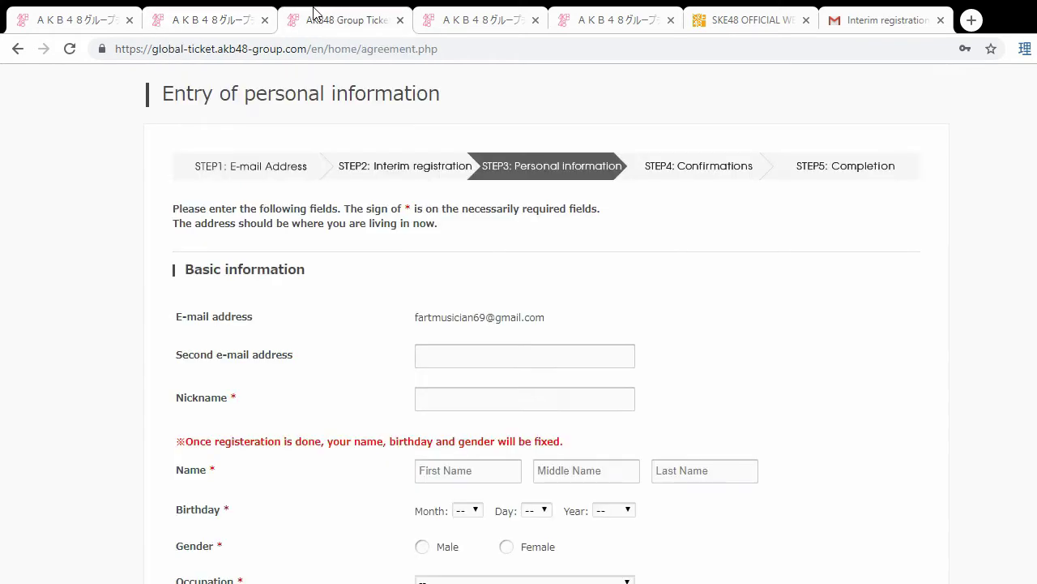
left_click(204, 12)
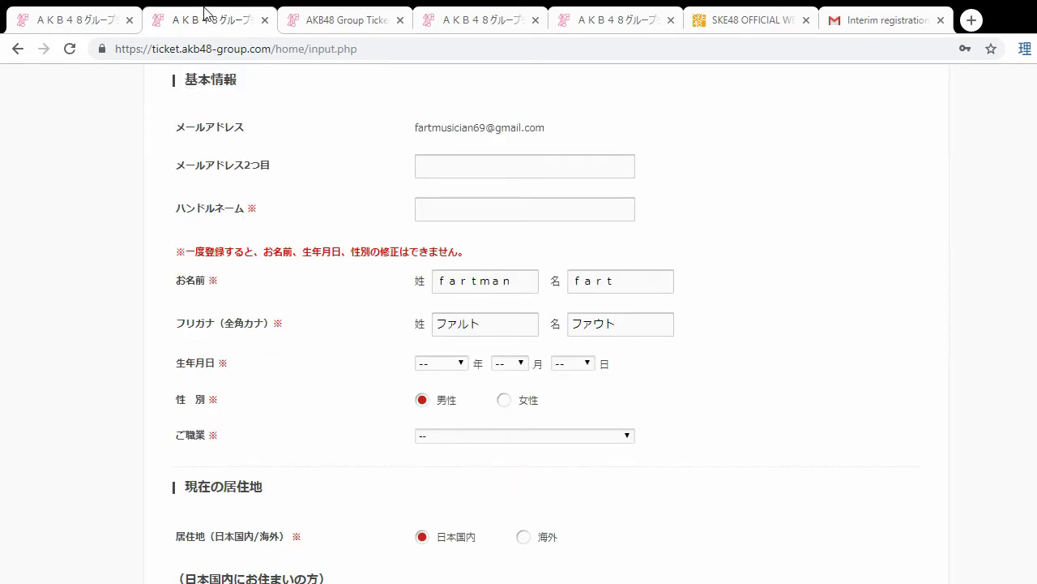
scroll(519, 324, "up", 5)
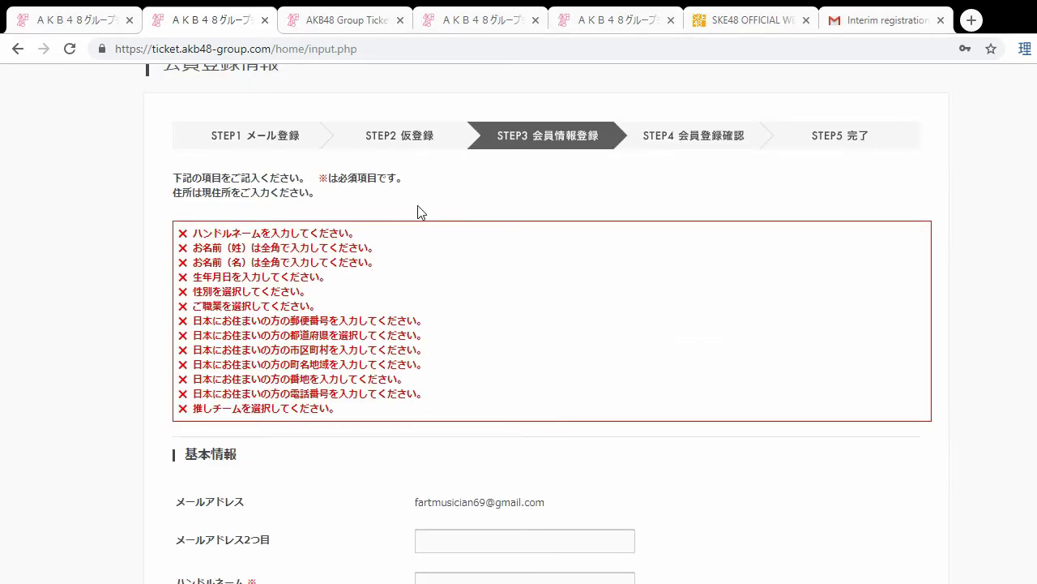
scroll(150, 236, "down", 4)
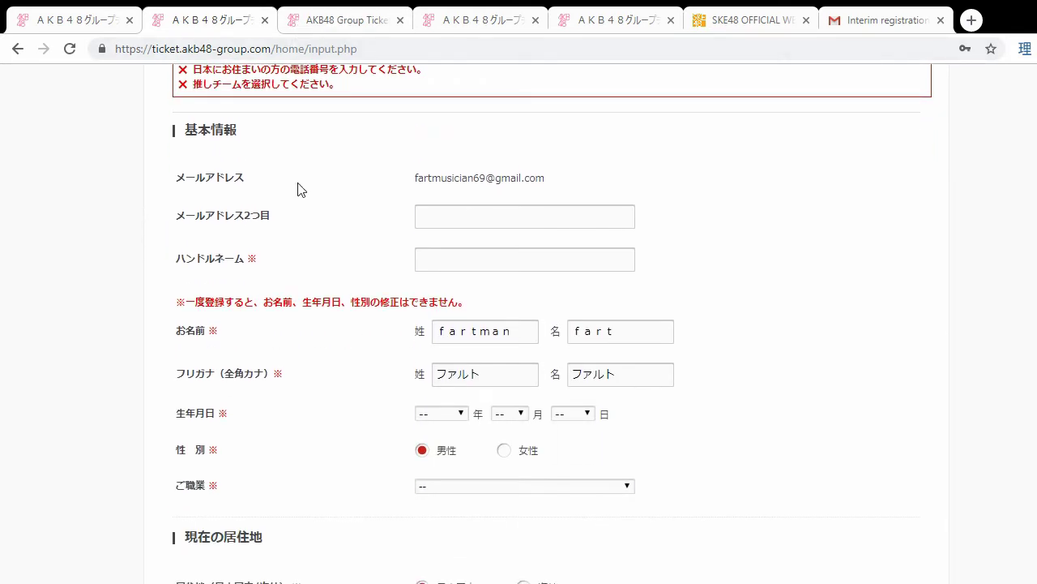
Skim the English form's lower sections and return to its Basic information section.
left_click(361, 15)
left_click(232, 15)
left_click(361, 14)
scroll(355, 197, "down", 15)
scroll(355, 197, "up", 7)
scroll(352, 198, "up", 7)
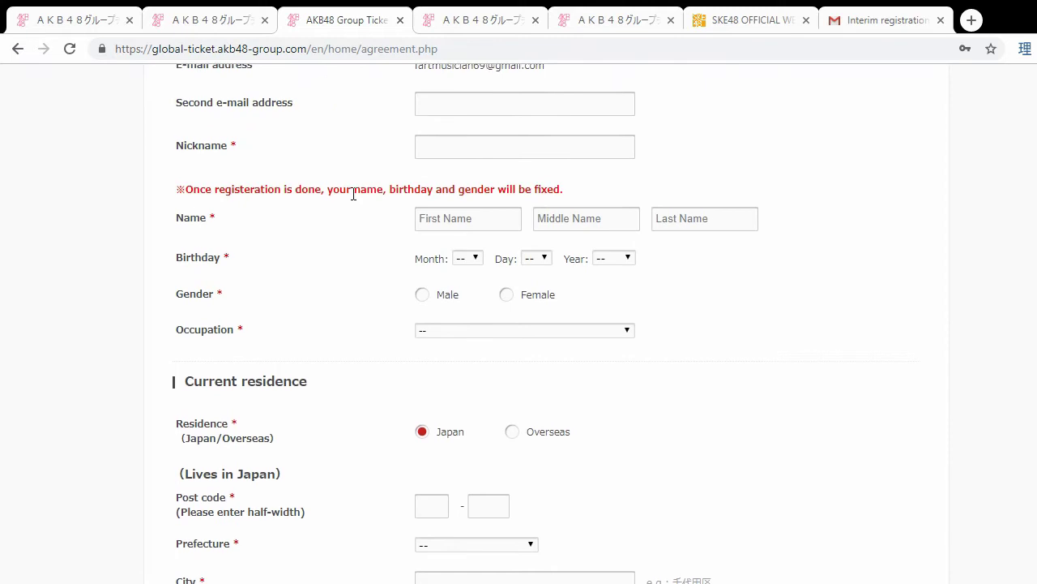
scroll(353, 198, "down", 2)
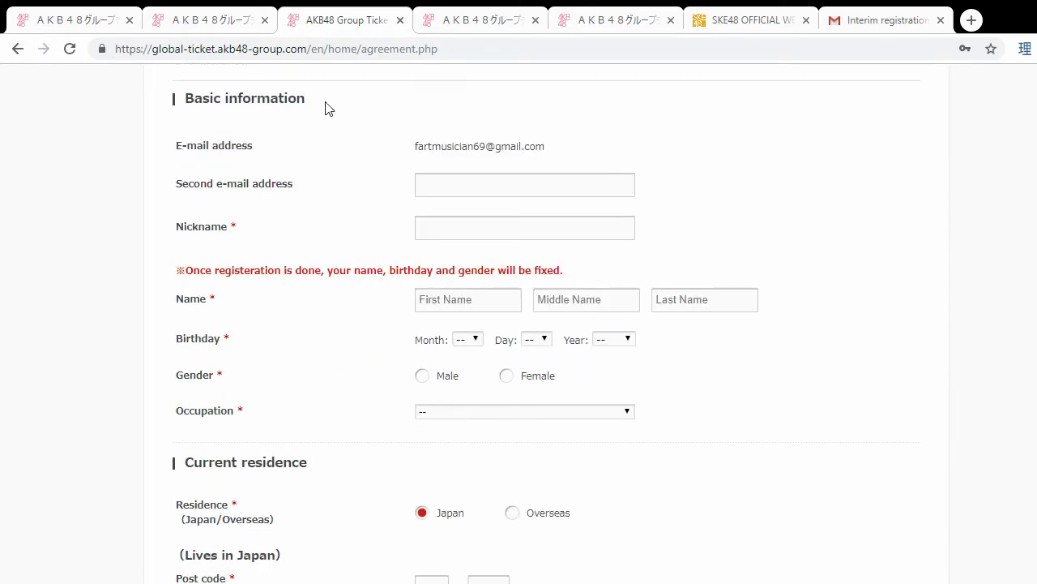
Check the Japanese basic information section against the English one, and look through the English form again.
left_click(250, 27)
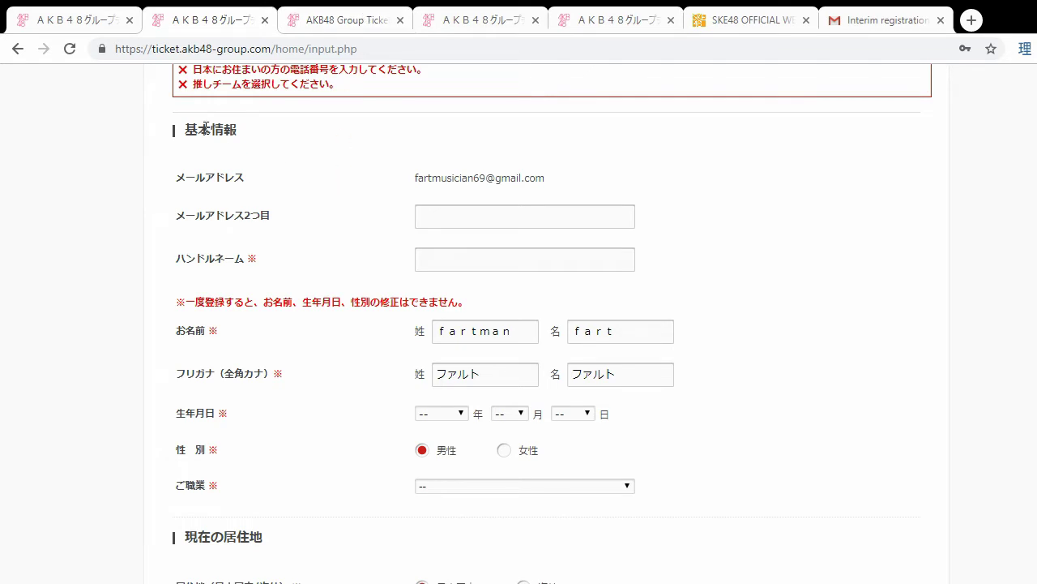
left_click(321, 13)
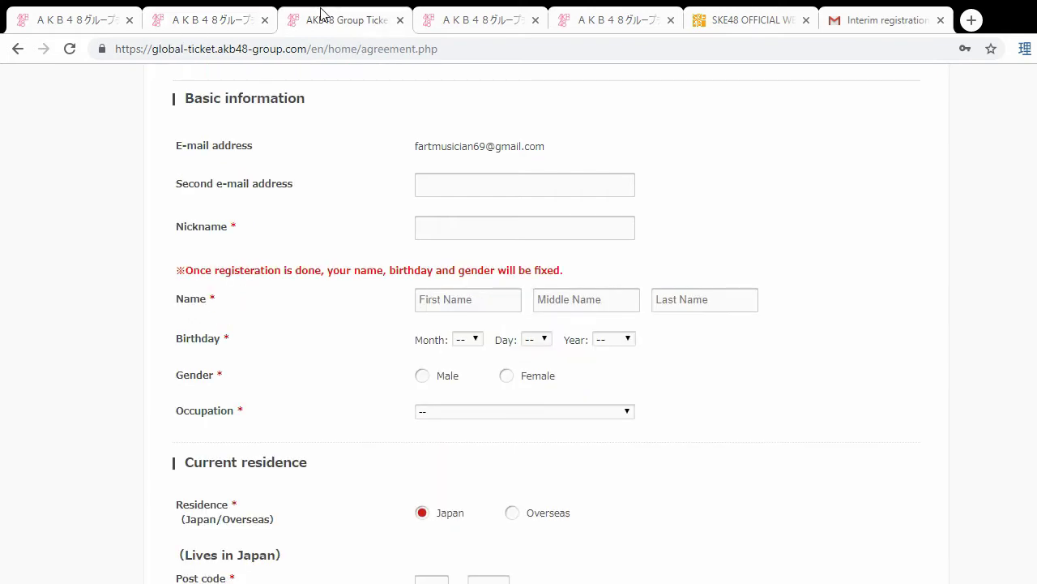
left_click(258, 18)
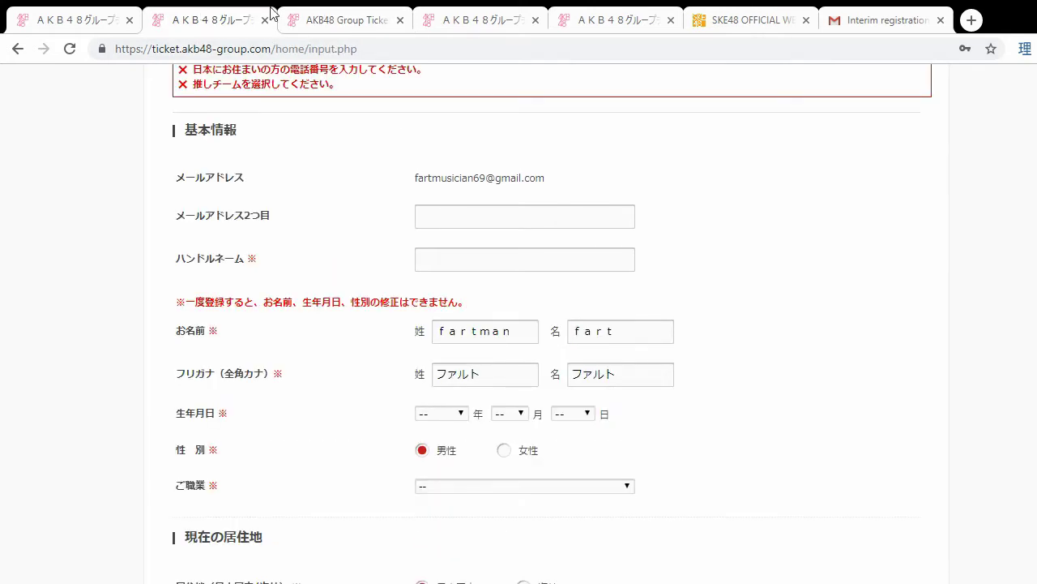
left_click(312, 15)
scroll(386, 232, "down", 3)
scroll(386, 232, "down", 12)
scroll(385, 232, "down", 3)
scroll(386, 231, "up", 13)
scroll(386, 233, "up", 5)
scroll(386, 233, "down", 1)
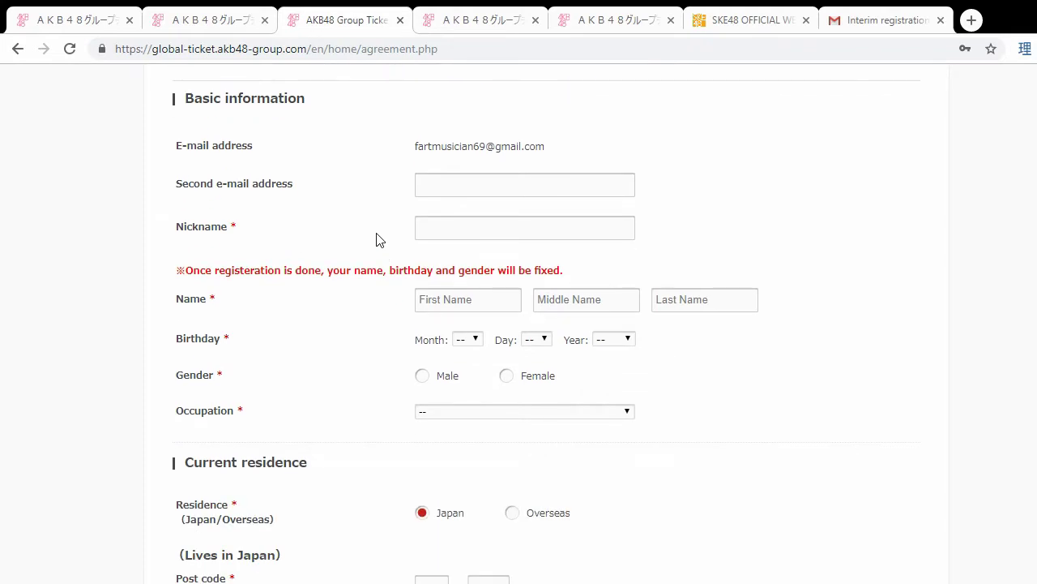
Compare the e-mail address label and registered address in the English form with those in the Japanese form.
triple_click(243, 146)
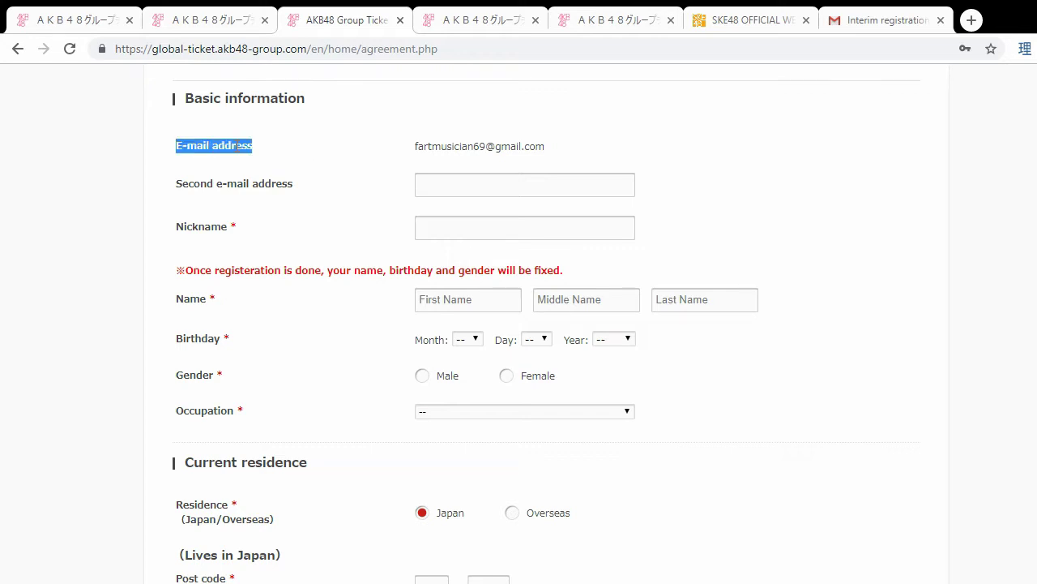
left_click(235, 11)
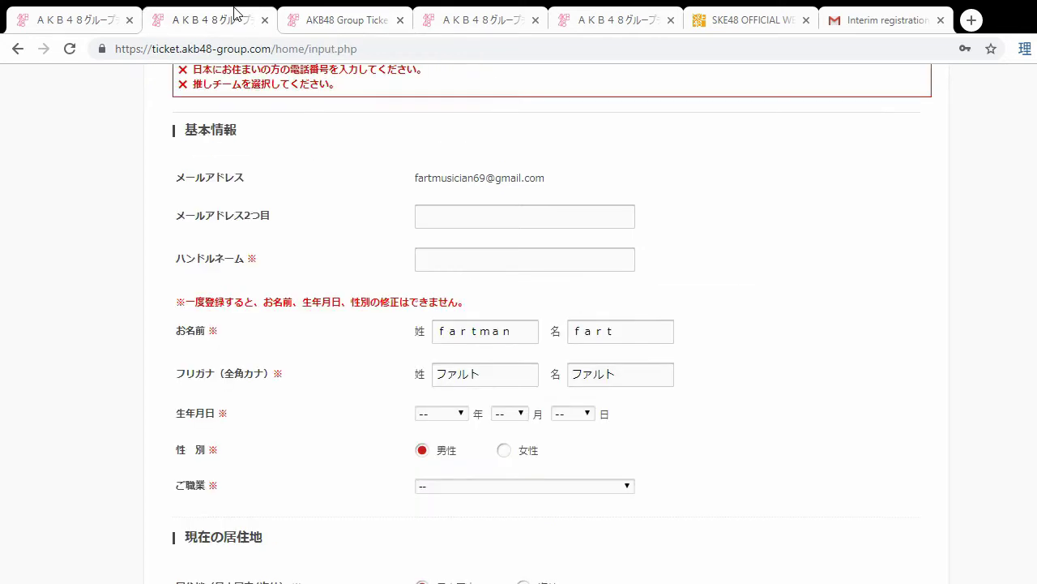
triple_click(219, 177)
left_click(316, 11)
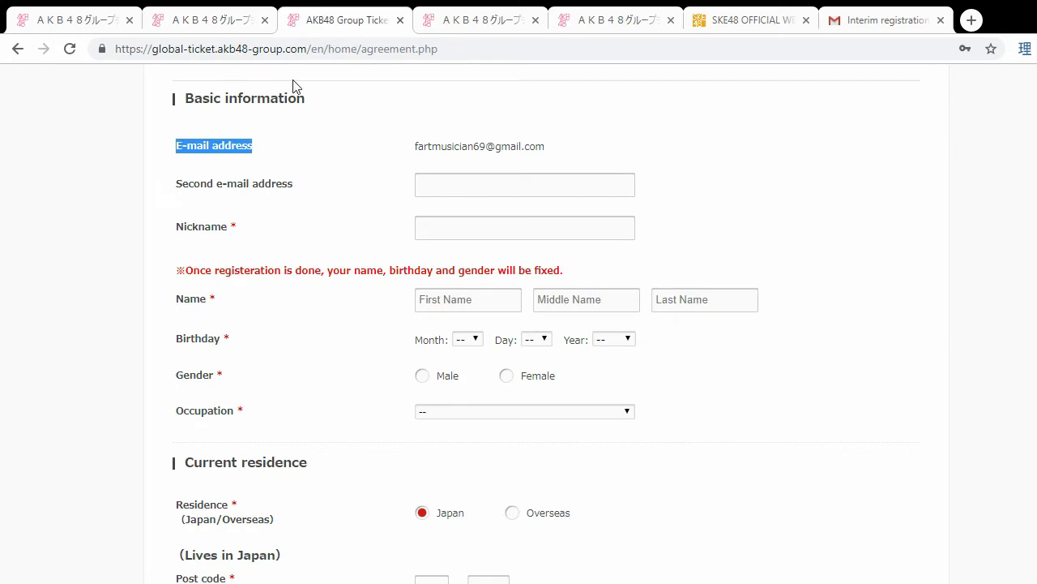
left_click(312, 156)
left_click_drag(415, 146, 576, 152)
left_click(572, 153)
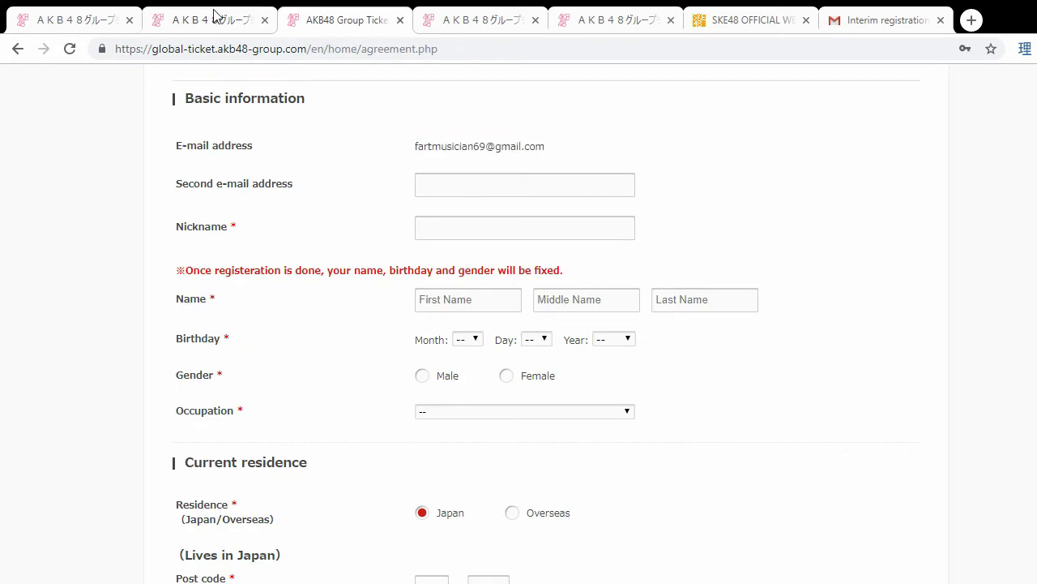
left_click(213, 13)
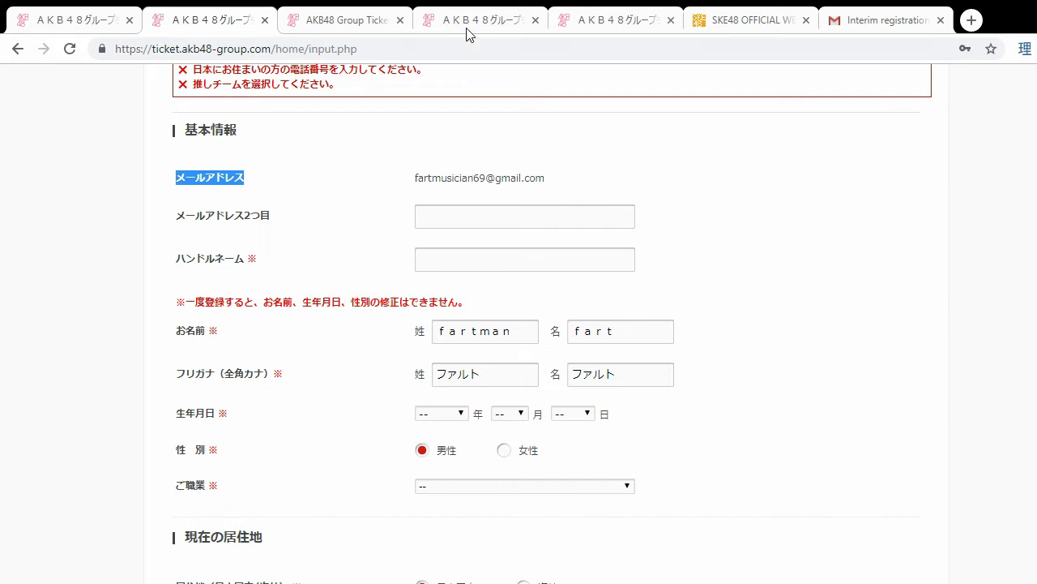
left_click(300, 14)
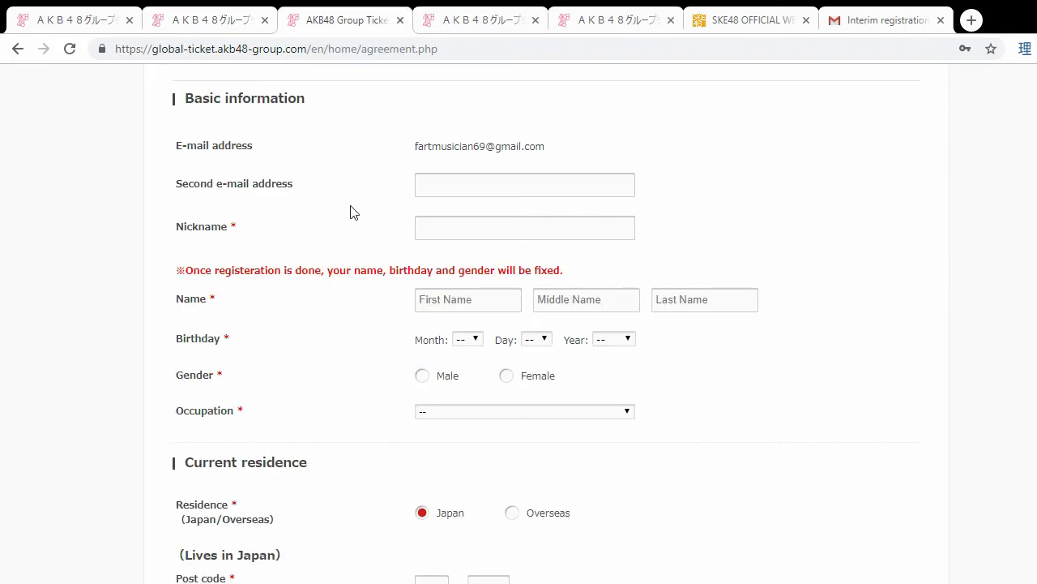
Examine the second e-mail address and nickname fields in the English form and their counterparts in the Japanese form.
scroll(350, 211, "down", 1)
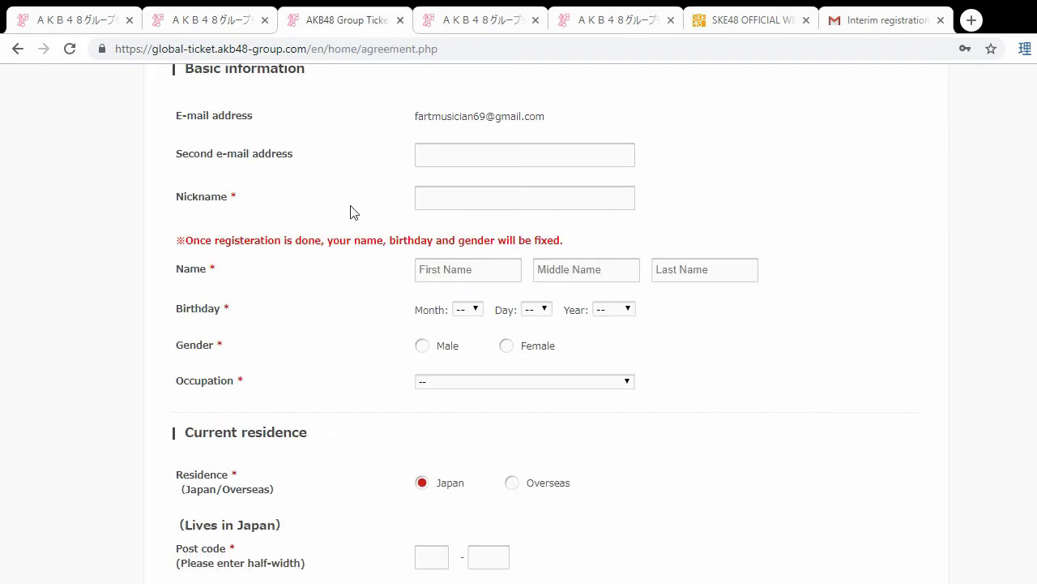
left_click(493, 148)
left_click(480, 104)
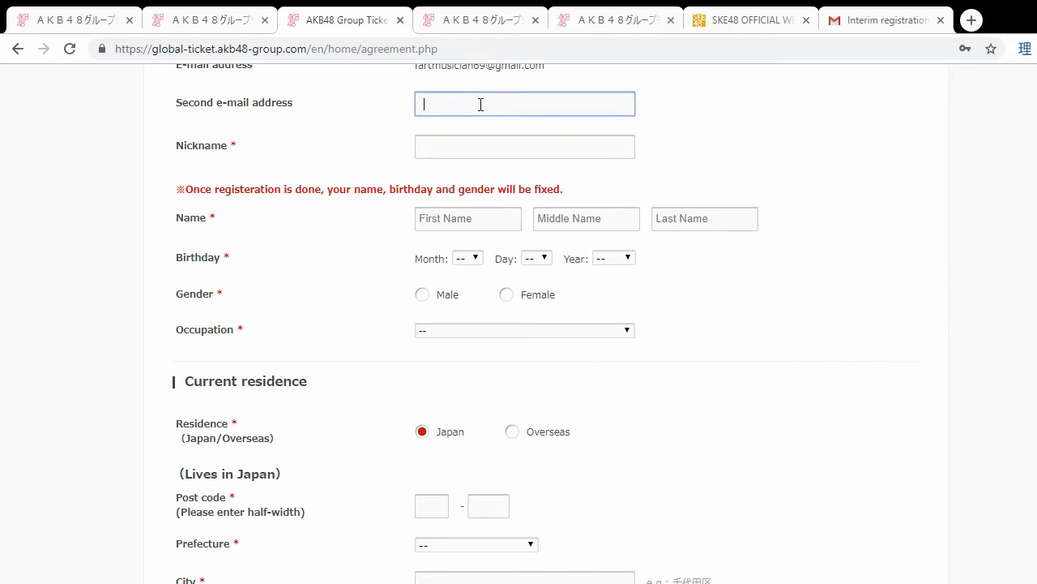
left_click(473, 142)
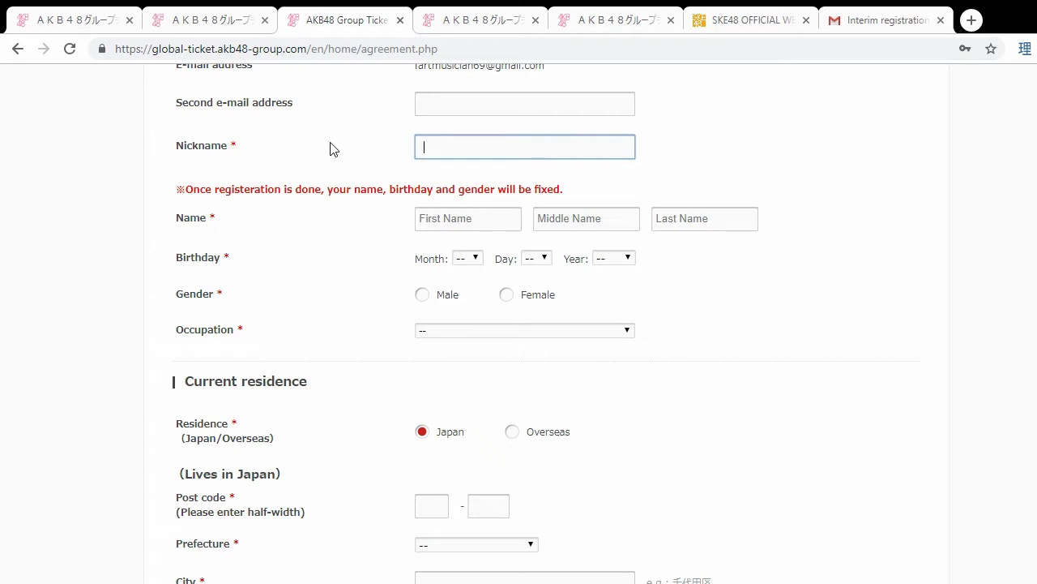
left_click(240, 13)
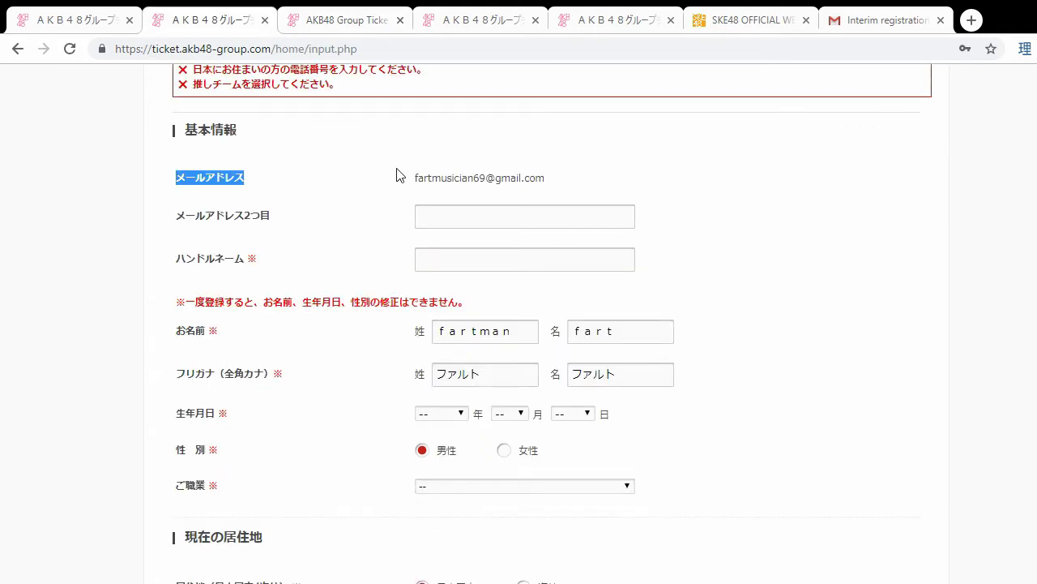
scroll(371, 243, "down", 1)
left_click(385, 13)
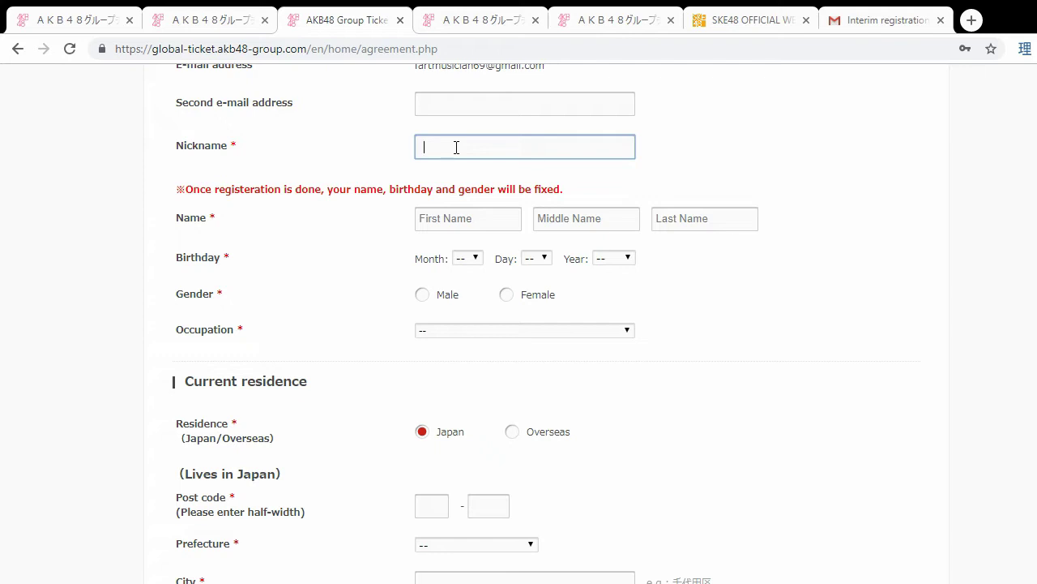
Compare the name, birthday and gender rows of both forms, and highlight the English notice that these details will be fixed.
scroll(352, 199, "down", 1)
left_click(211, 20)
scroll(300, 199, "down", 1)
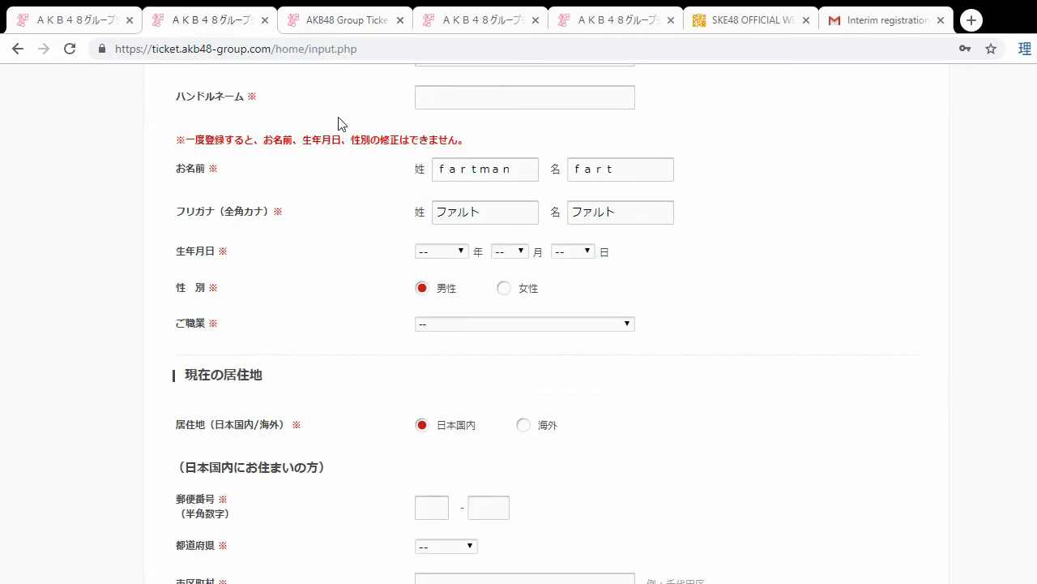
left_click(338, 21)
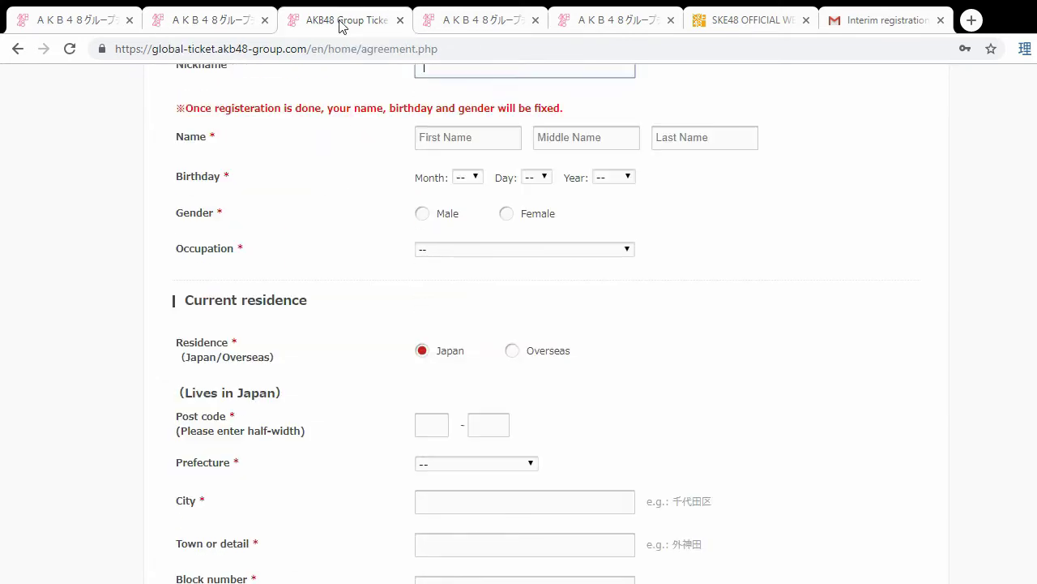
triple_click(192, 136)
triple_click(195, 176)
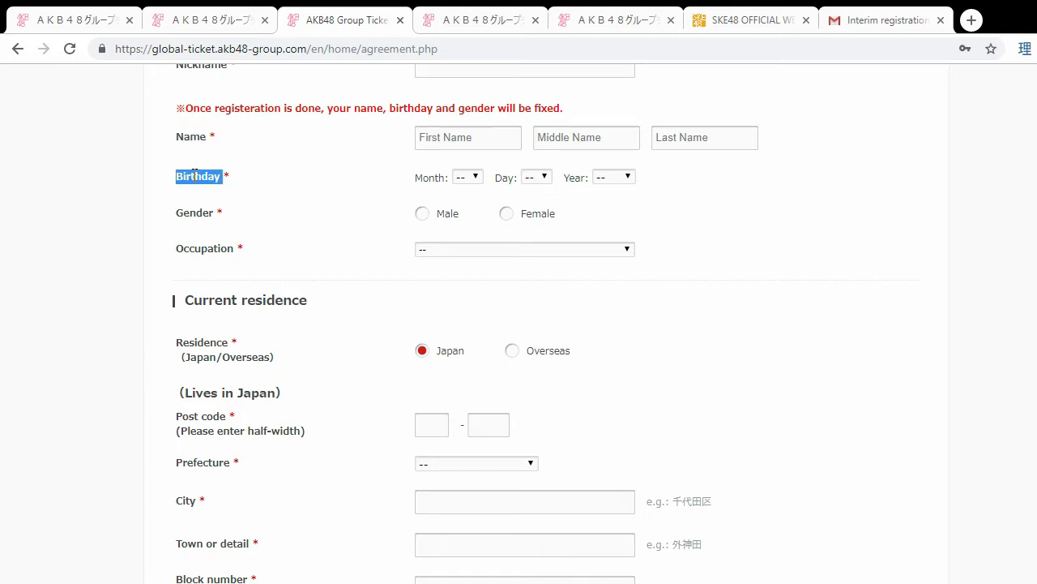
triple_click(195, 212)
left_click_drag(184, 107, 581, 116)
left_click(285, 154)
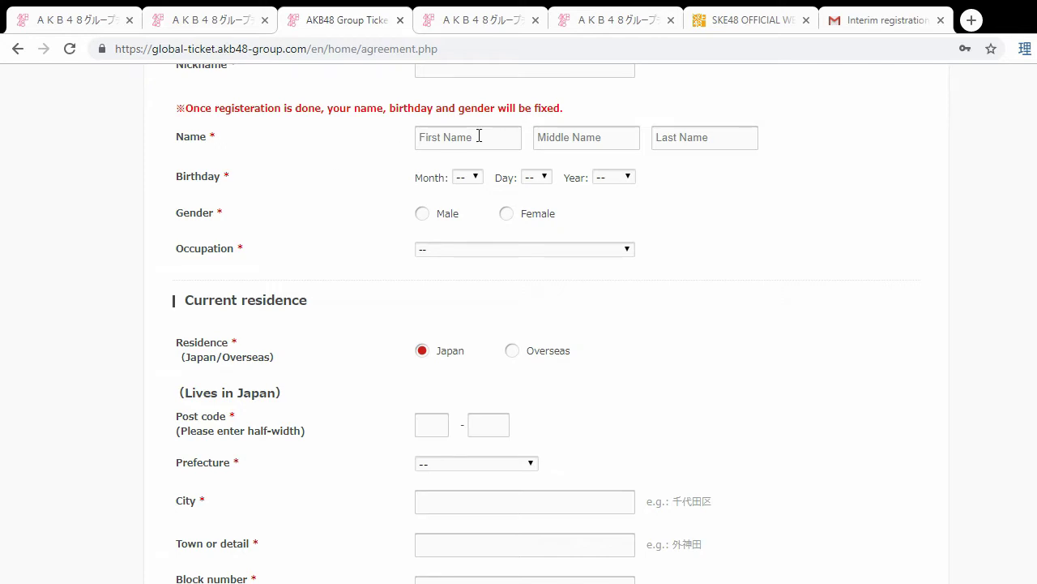
Point out the separate first, middle and last name fields in the English form.
left_click(478, 136)
left_click(573, 130)
left_click(748, 134)
left_click(738, 251)
Examine the surname (姓) and given name (名) labels in the Japanese form's name and furigana rows.
left_click(185, 14)
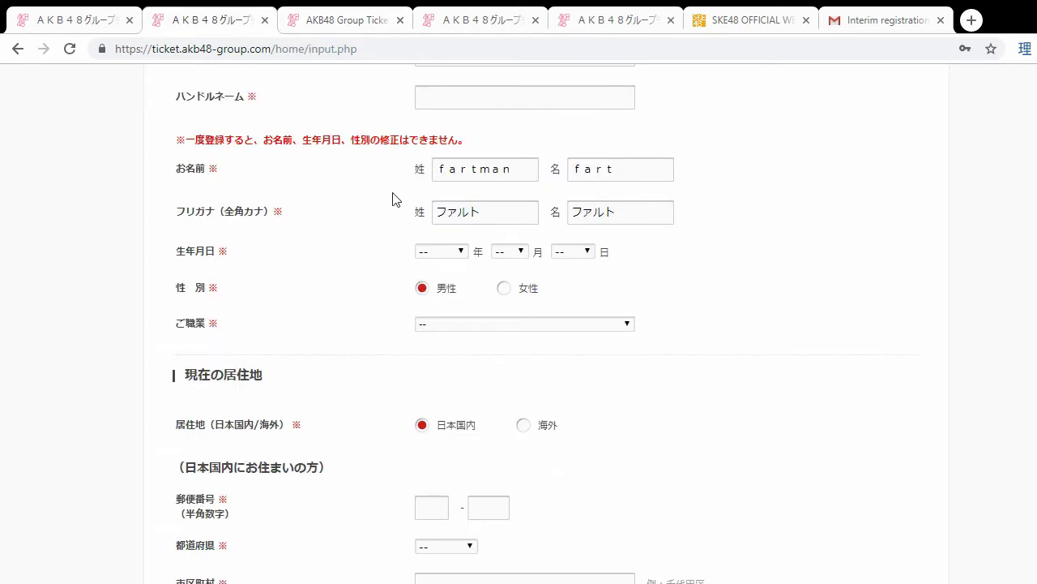
double_click(419, 170)
double_click(555, 169)
double_click(419, 211)
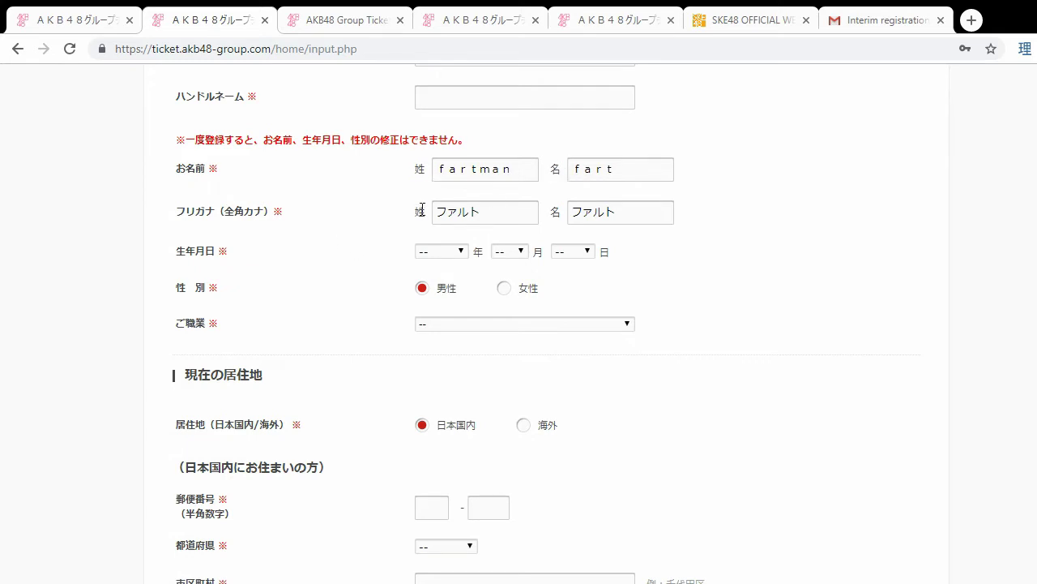
double_click(555, 211)
left_click(375, 180)
Highlight the surname and given name entries in the お名前 row of the Japanese form to examine them.
double_click(449, 176)
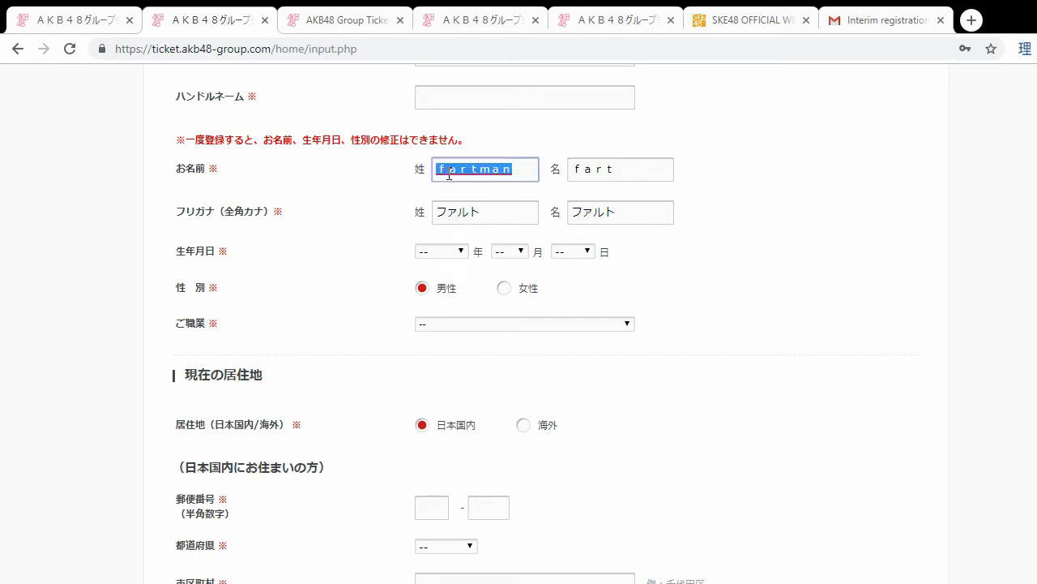
double_click(600, 166)
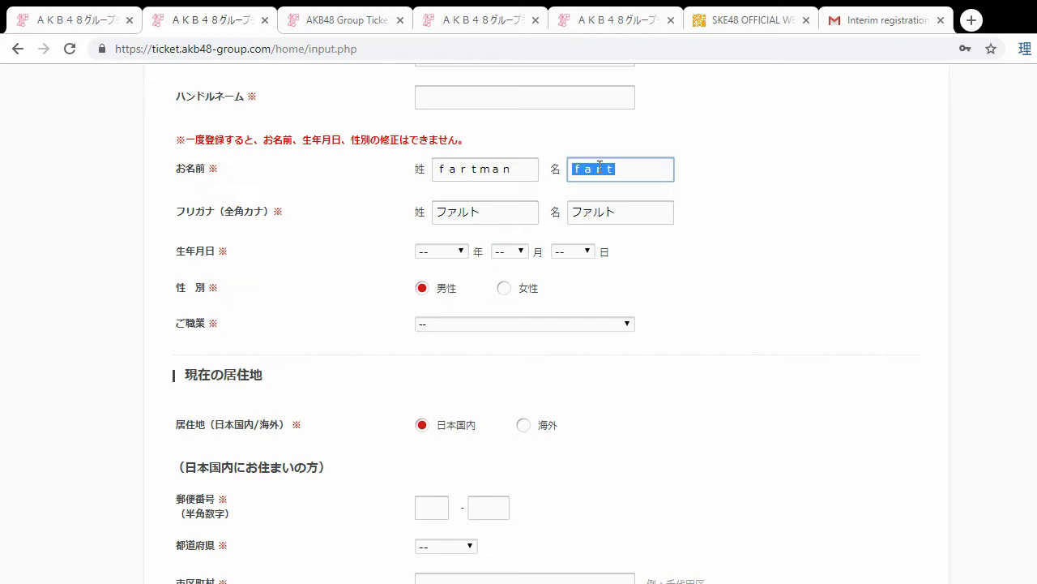
double_click(500, 176)
double_click(598, 176)
left_click(727, 174)
left_click(509, 171)
double_click(509, 171)
double_click(610, 167)
left_click(716, 173)
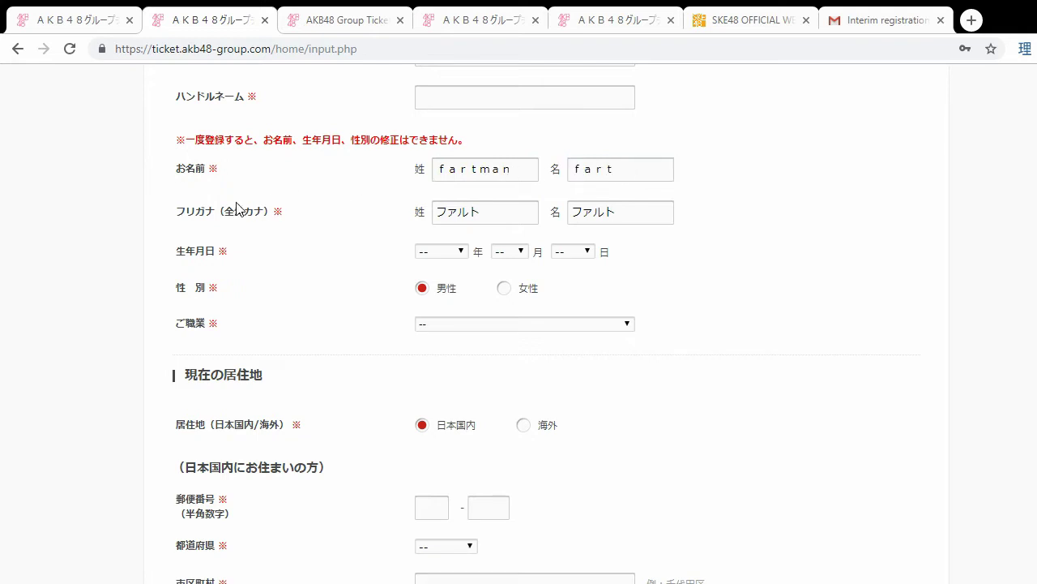
left_click(521, 167)
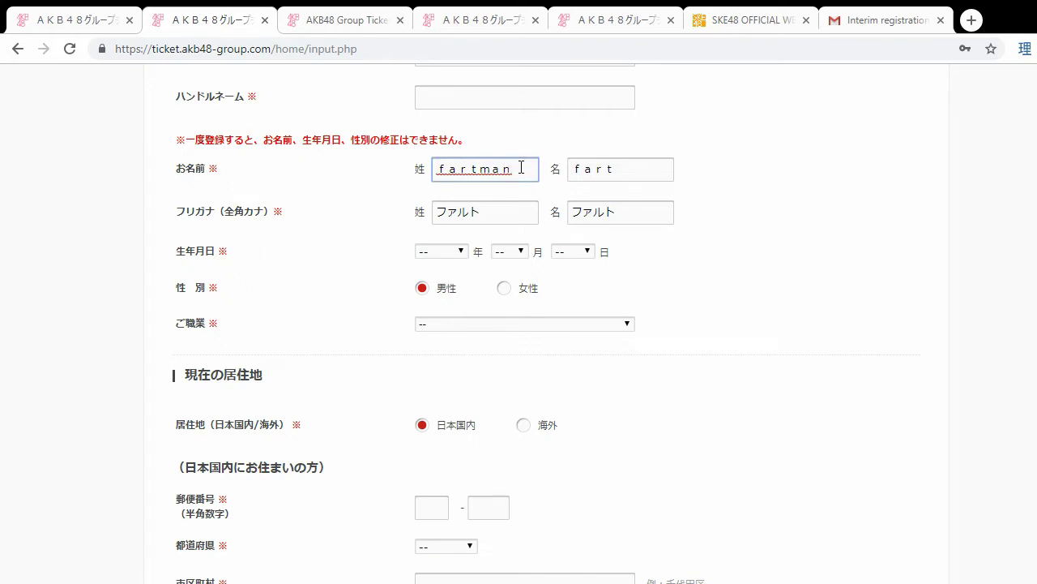
left_click_drag(521, 167, 349, 173)
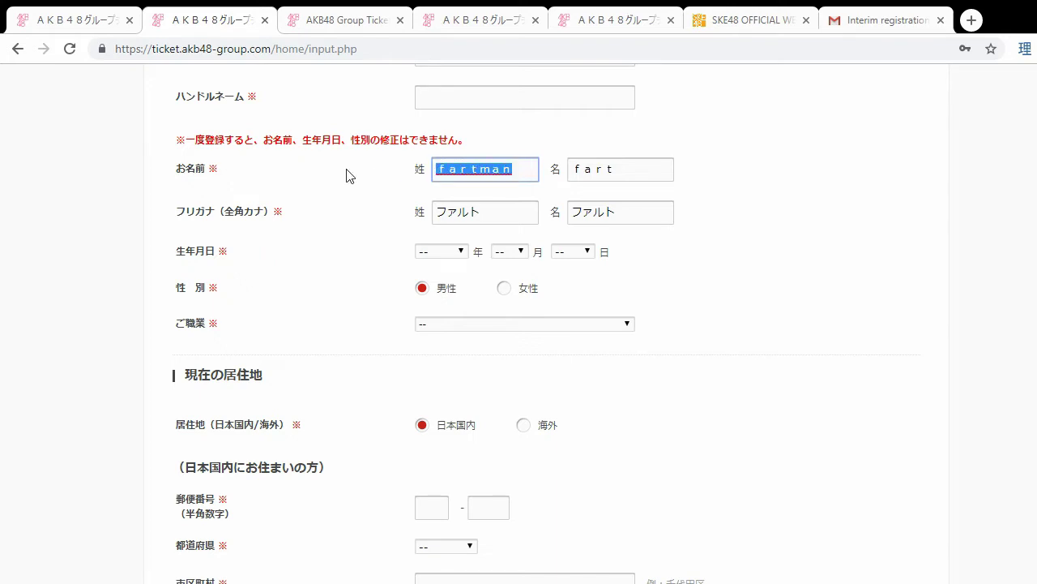
Examine the surname and given name entries in the お名前 row alongside the フリガナ row of the Japanese form.
left_click_drag(652, 169, 537, 169)
left_click(645, 169)
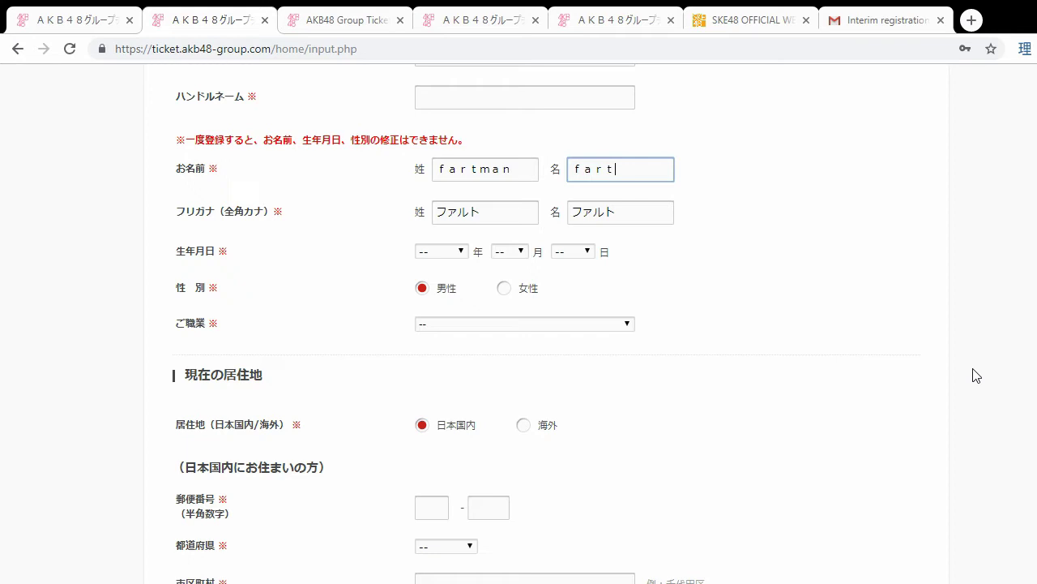
left_click(502, 214)
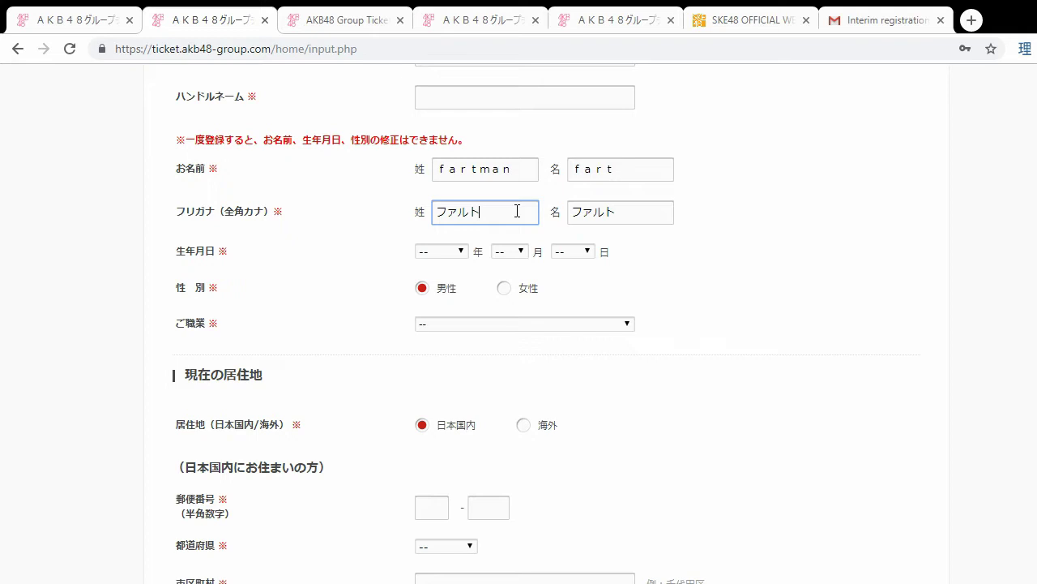
left_click(746, 198)
double_click(654, 212)
double_click(531, 214)
left_click(716, 200)
double_click(639, 216)
double_click(518, 212)
Highlight the surname and given name in the お名前 row alternately to review how they are entered.
double_click(533, 168)
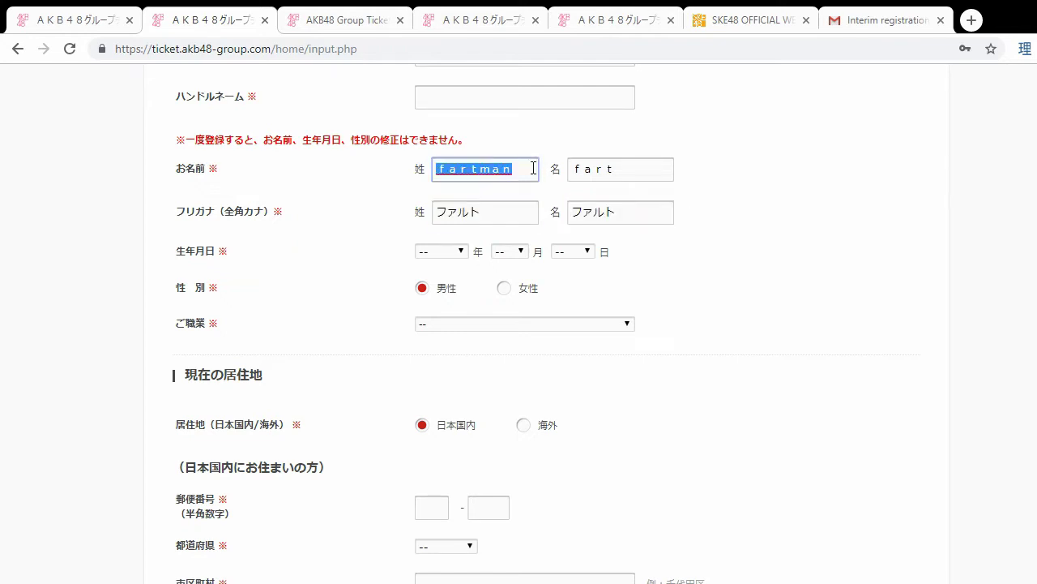
double_click(640, 172)
double_click(508, 160)
double_click(639, 169)
left_click(741, 182)
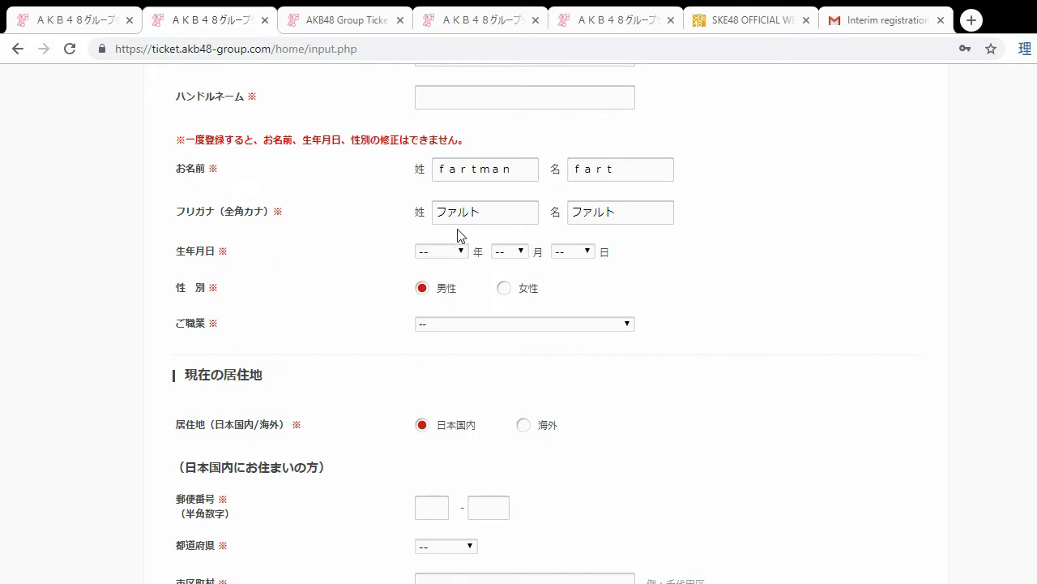
Try the 女性 gender option in the Japanese form and return the selection to 男性.
scroll(458, 220, "down", 1)
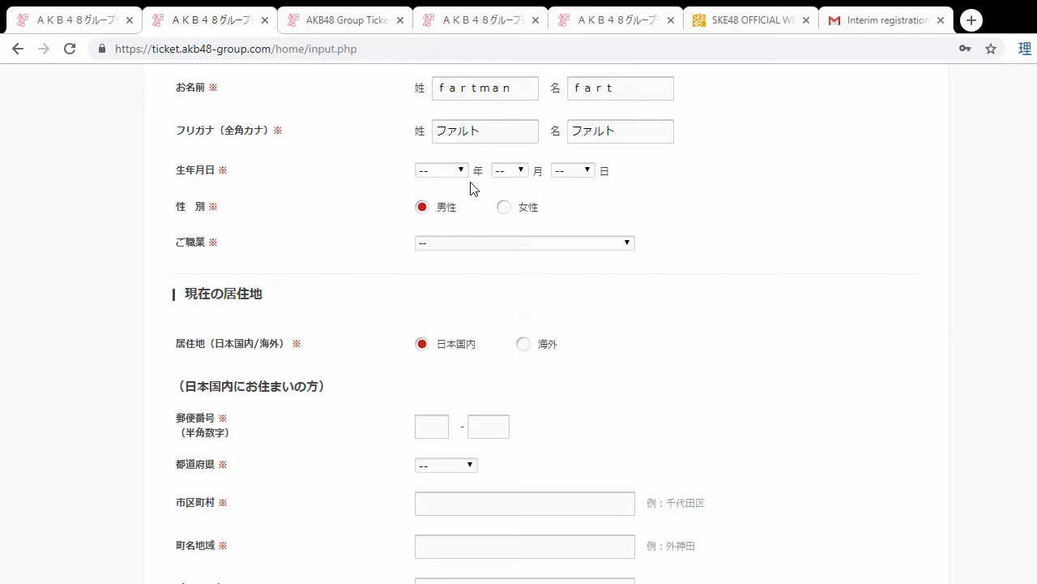
scroll(422, 170, "down", 1)
left_click(504, 127)
left_click(422, 127)
left_click(521, 130)
left_click(422, 125)
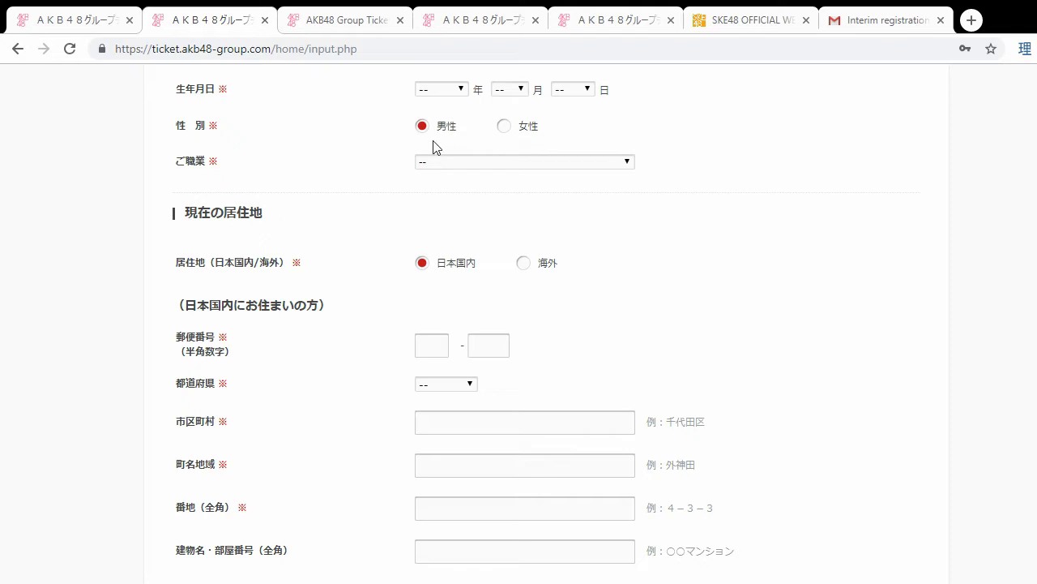
Compare the ご職業 field of the Japanese form with the Occupation field of the English form.
left_click(449, 162)
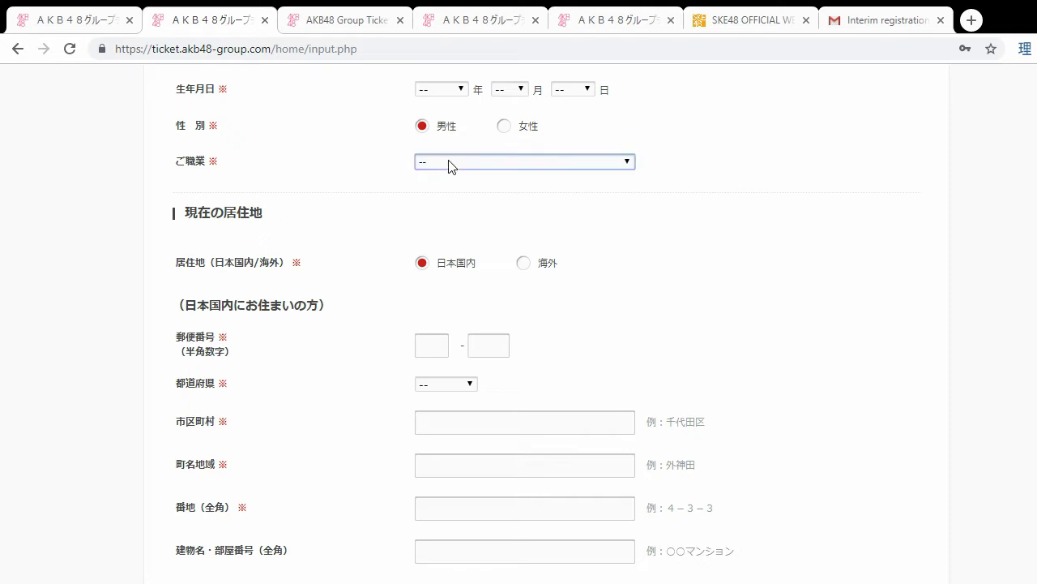
left_click(314, 15)
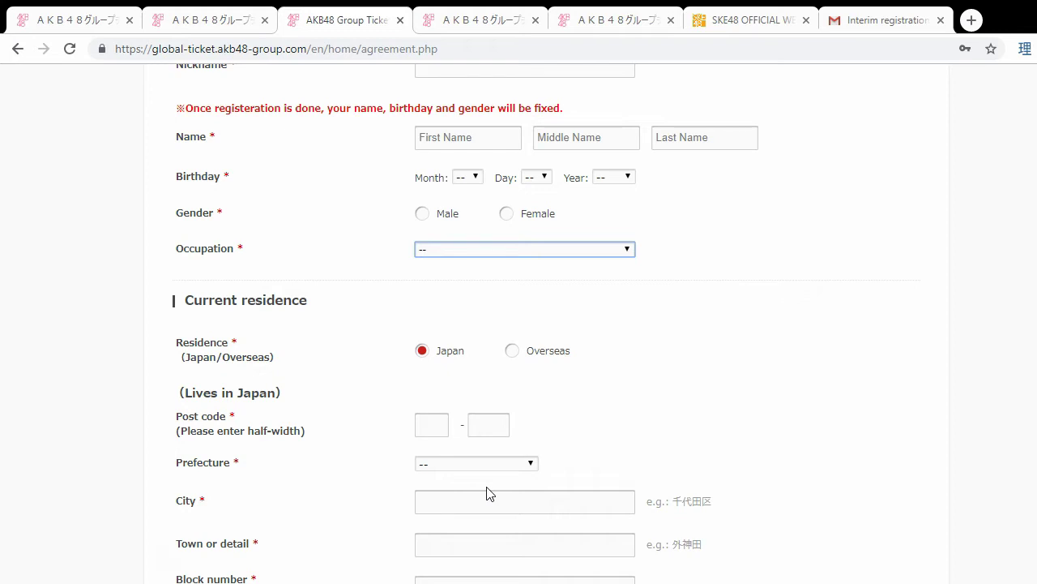
left_click(369, 244)
key("ctrl+shift+Tab")
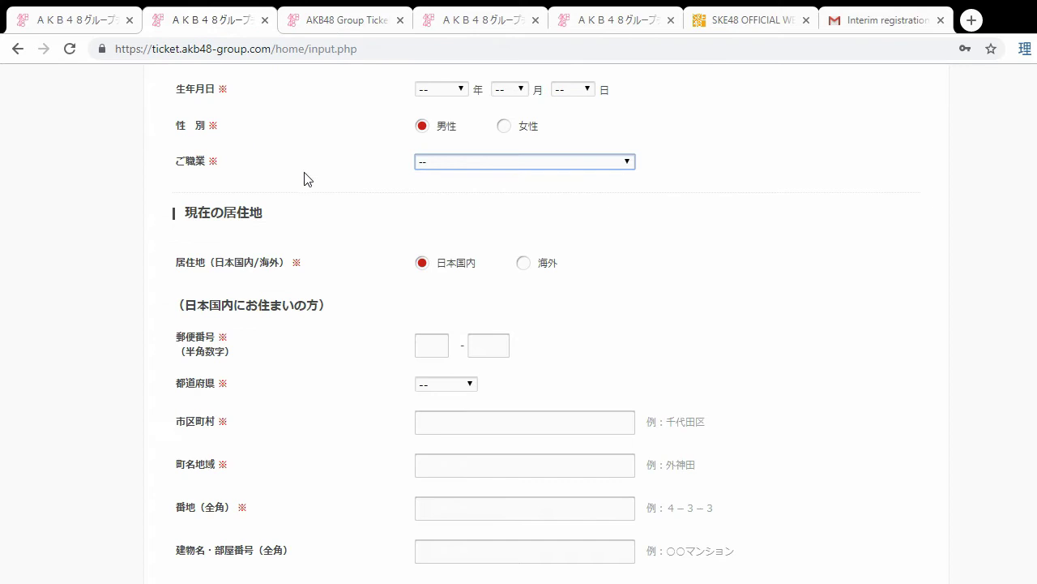
Compare the 現在の居住地 section of the Japanese form with the Current residence section of the English form.
scroll(370, 190, "down", 1)
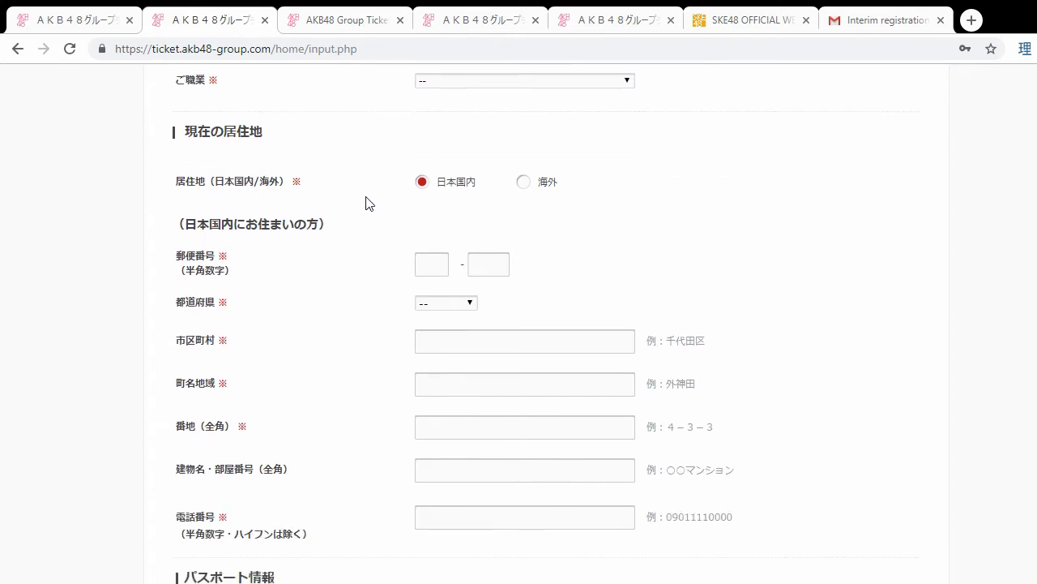
scroll(359, 213, "down", 1)
scroll(361, 221, "down", 1)
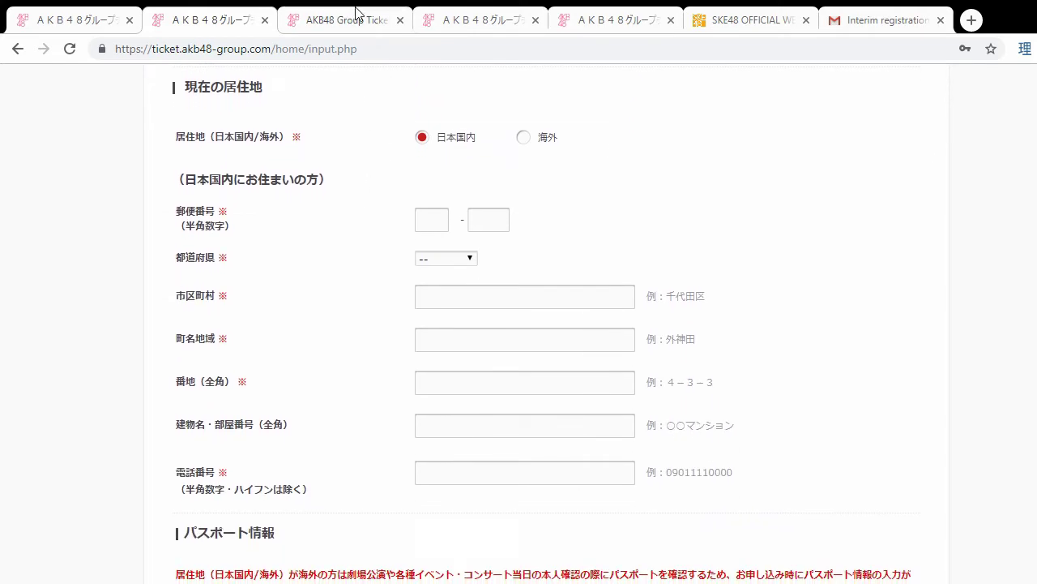
key("ctrl+Tab")
scroll(365, 277, "down", 3)
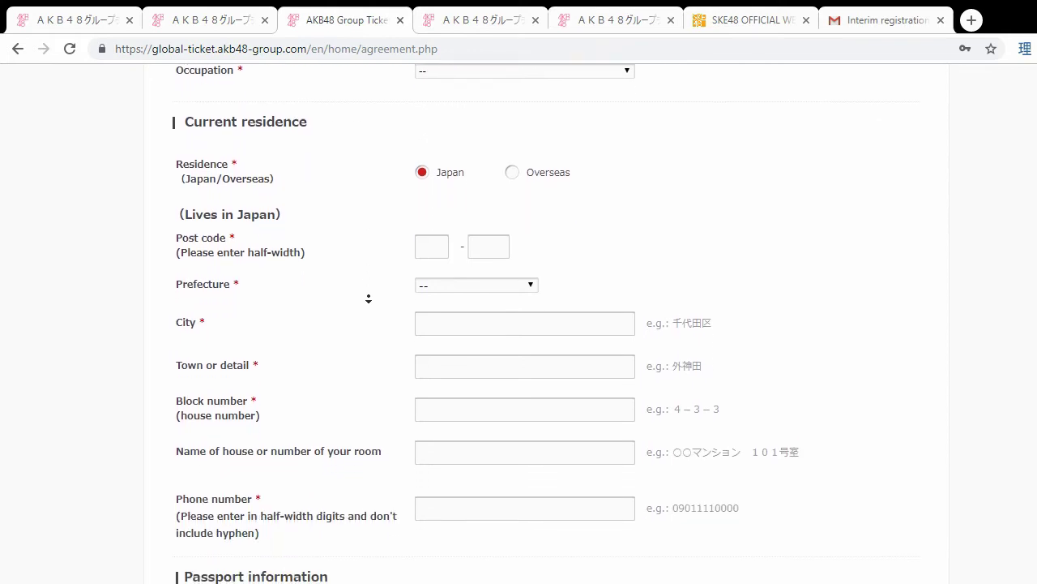
left_click(268, 10)
left_click(352, 11)
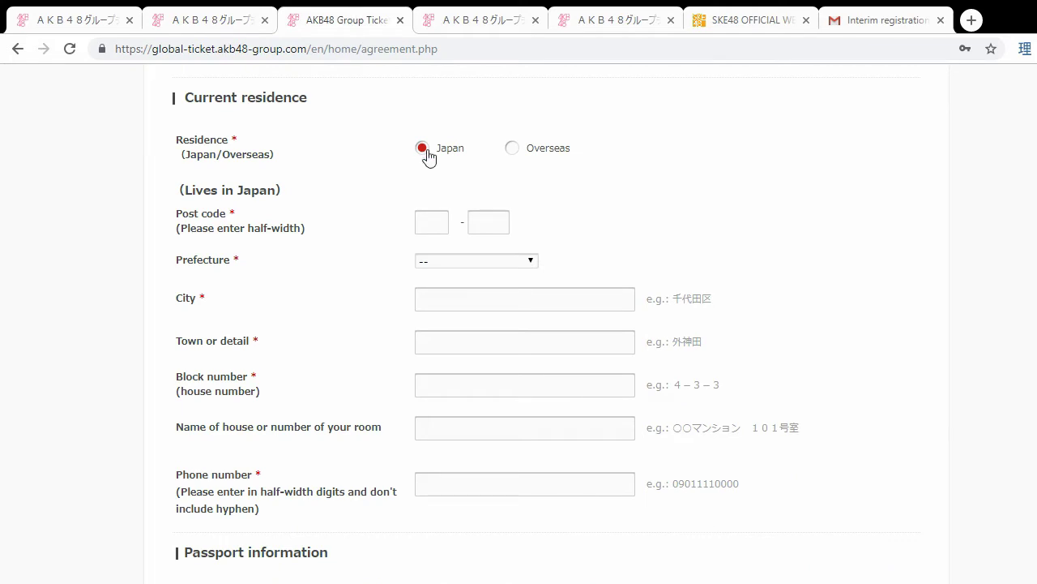
Preview the overseas address fields in the English and Japanese forms, returning each residence choice to Japan.
left_click(533, 156)
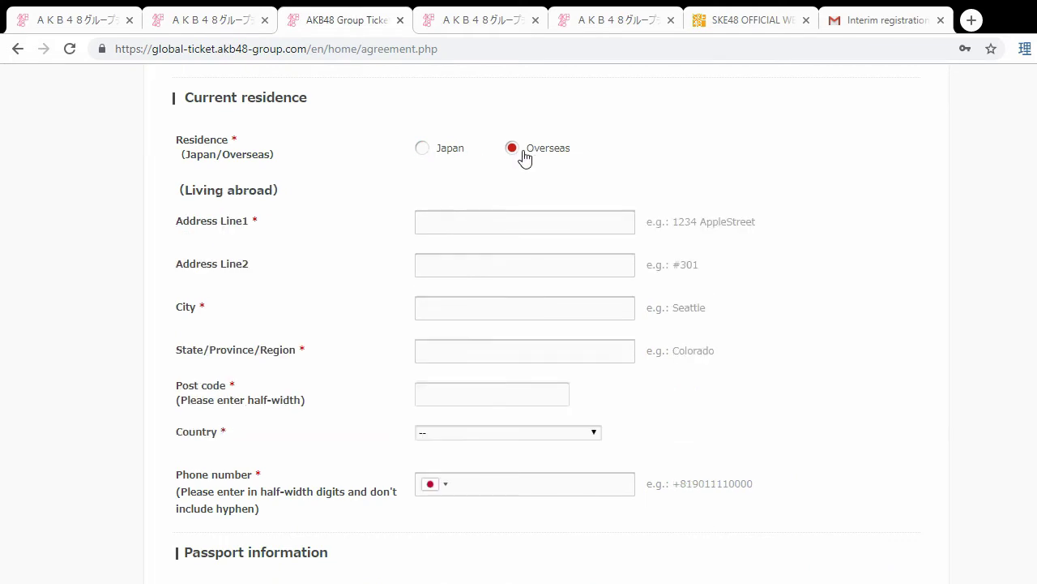
left_click(437, 157)
left_click(236, 13)
left_click(539, 139)
left_click(443, 139)
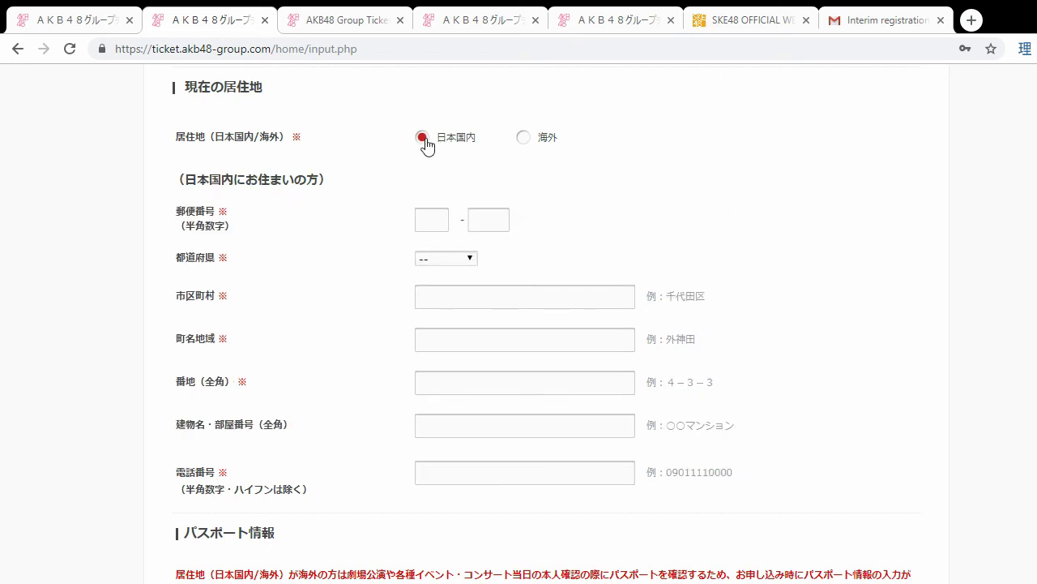
Recheck the domestic and overseas address fields across both forms, leaving Japan selected as the residence in each.
left_click(343, 19)
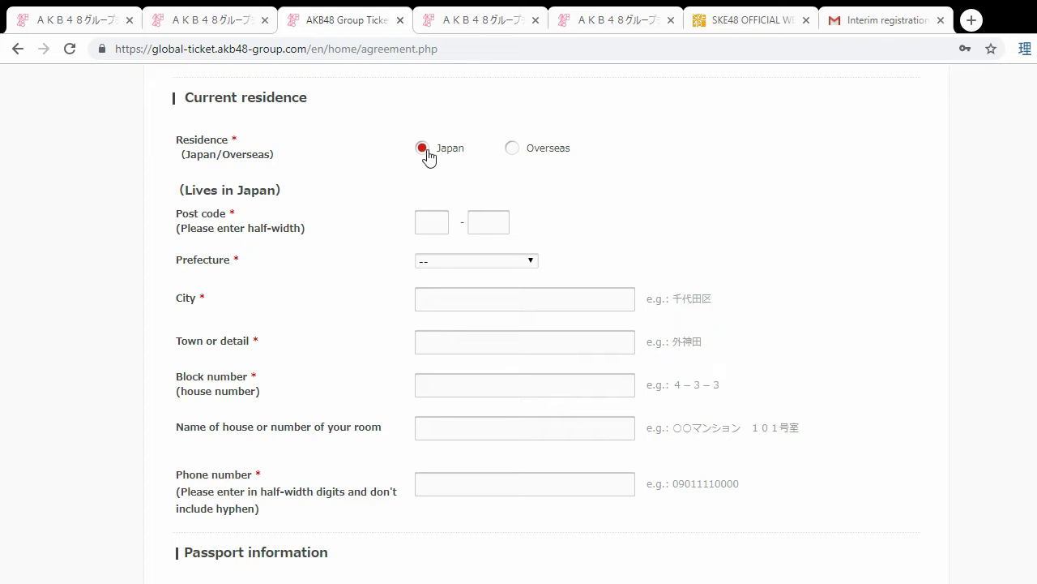
left_click(239, 19)
left_click(337, 15)
left_click(543, 149)
left_click(426, 149)
left_click(239, 11)
left_click(538, 137)
left_click(446, 137)
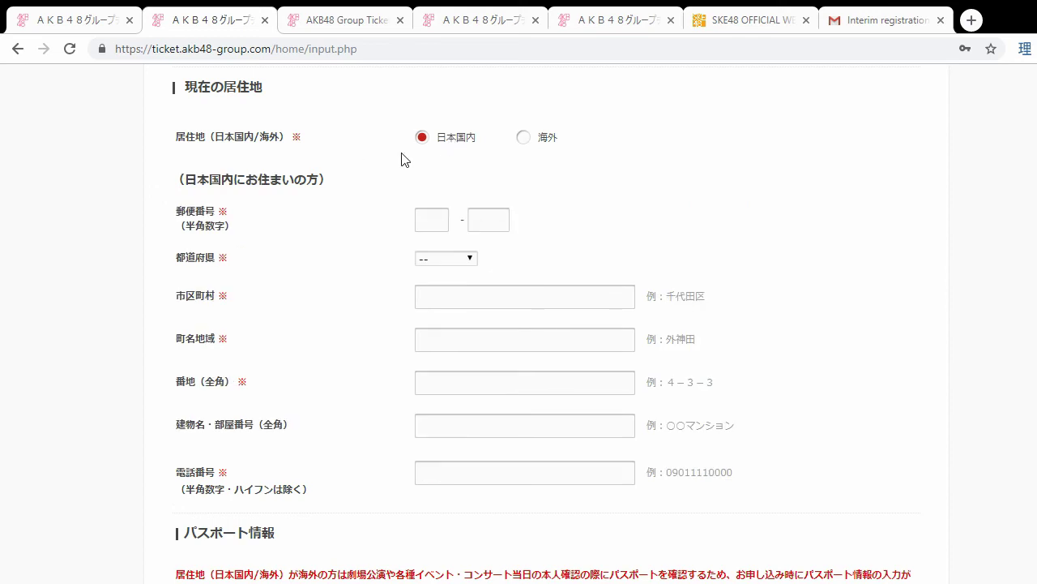
Examine the Japanese form's address fields under 海外 and set the residence back to 日本国内.
left_click(527, 141)
left_click(438, 140)
left_click(523, 138)
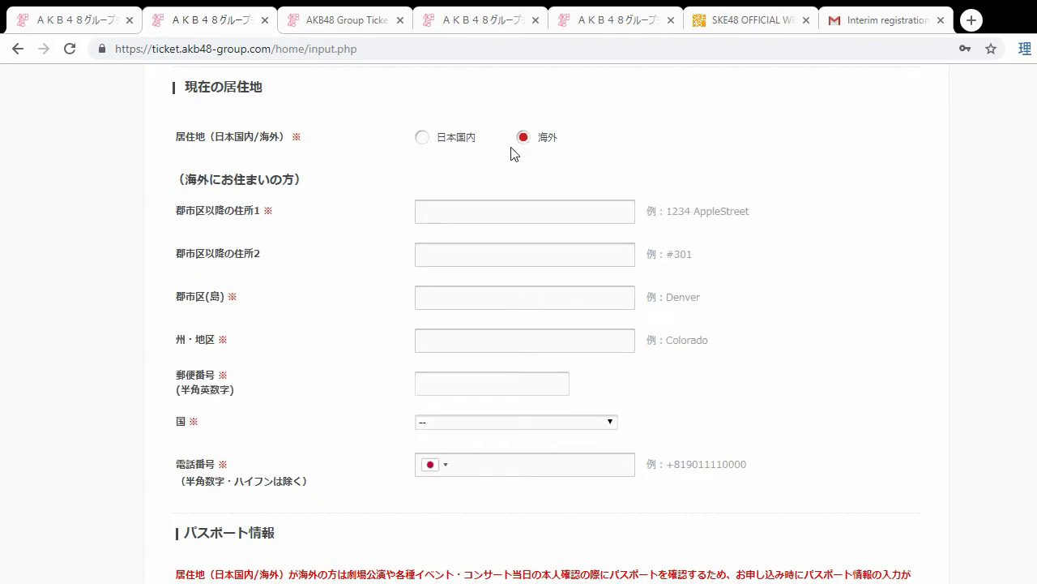
left_click(442, 148)
Compare the Japan-resident fields of both forms, and check the Japanese form's 海外 option again before restoring 日本国内.
left_click(319, 20)
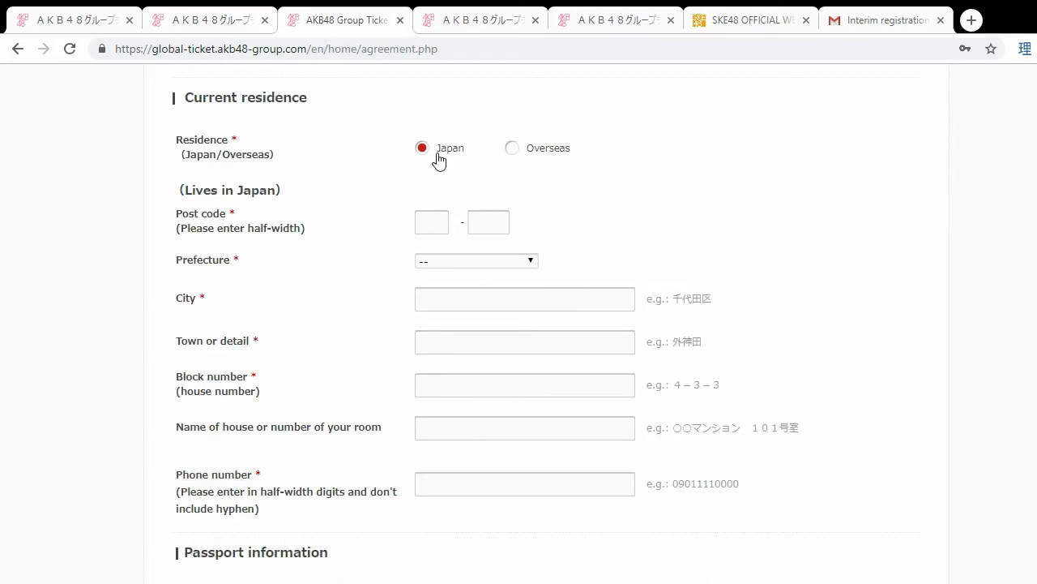
left_click(213, 20)
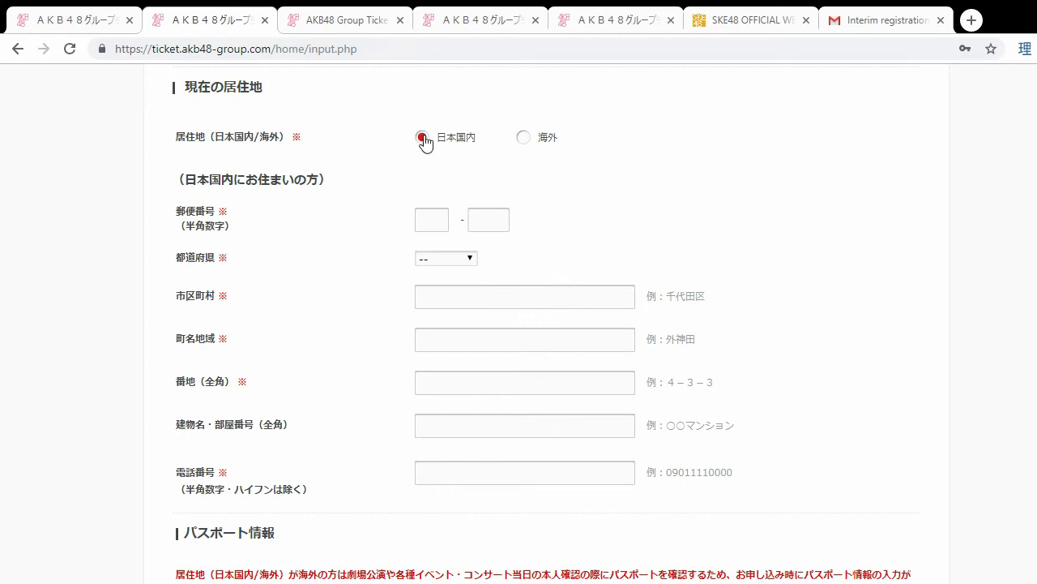
left_click(353, 16)
left_click(169, 12)
left_click(525, 138)
left_click(439, 141)
left_click(526, 142)
left_click(439, 143)
Compare the residence sections of both forms again and view the English form's passport information section.
key("ctrl+Tab")
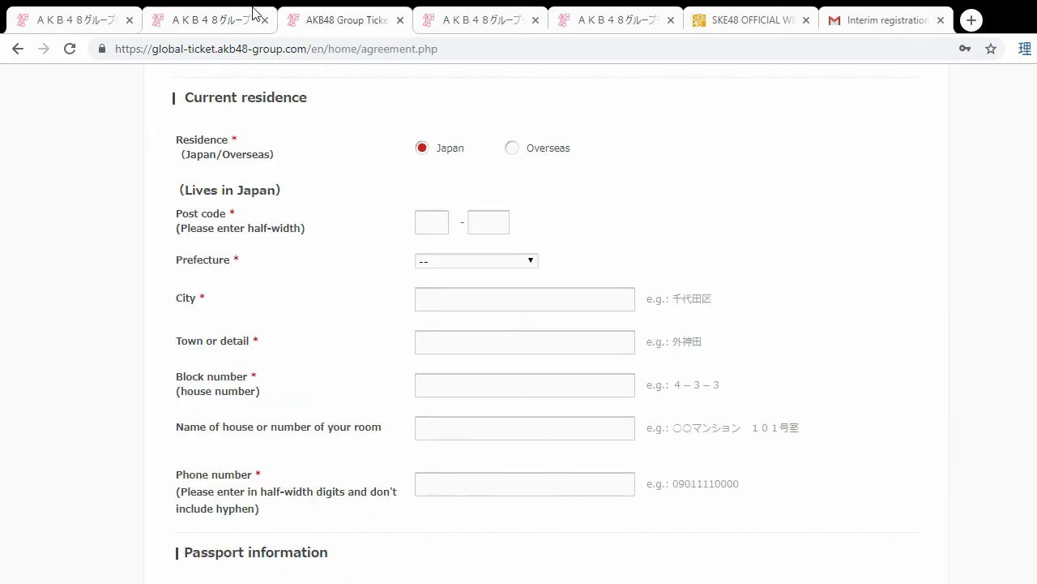
left_click(234, 11)
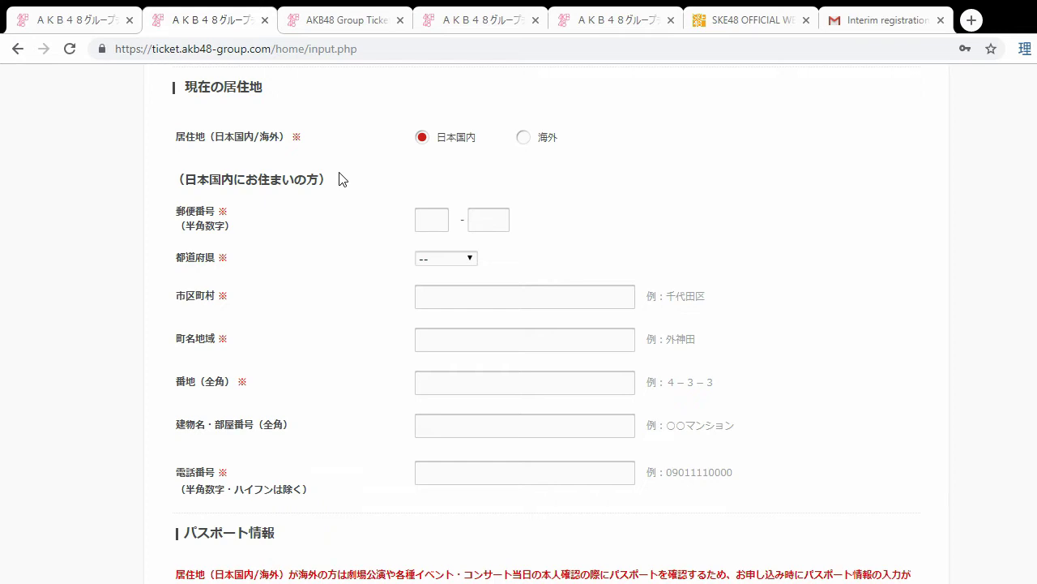
left_click(365, 20)
scroll(486, 287, "down", 5)
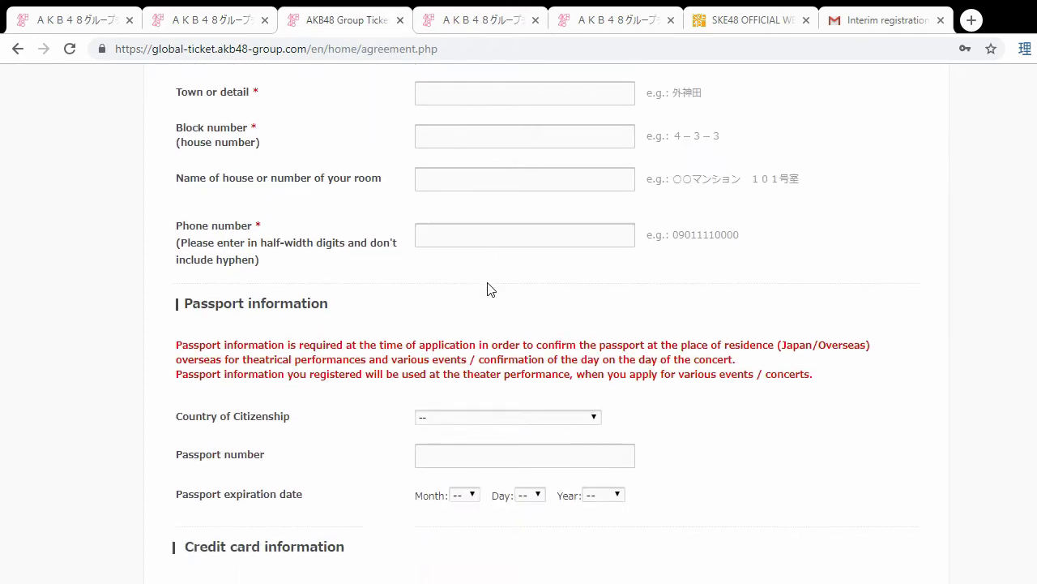
scroll(375, 288, "up", 5)
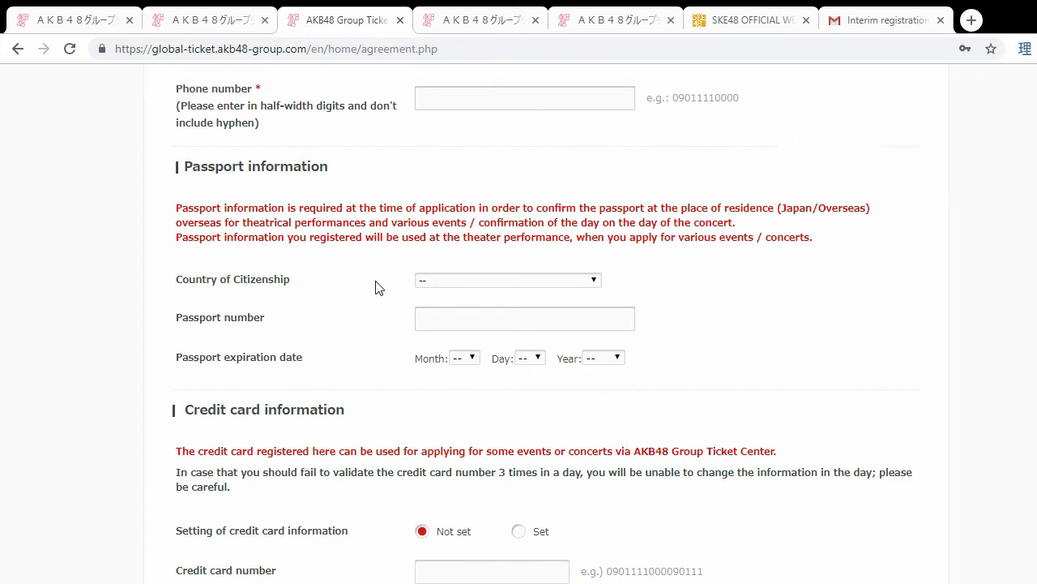
left_click(248, 13)
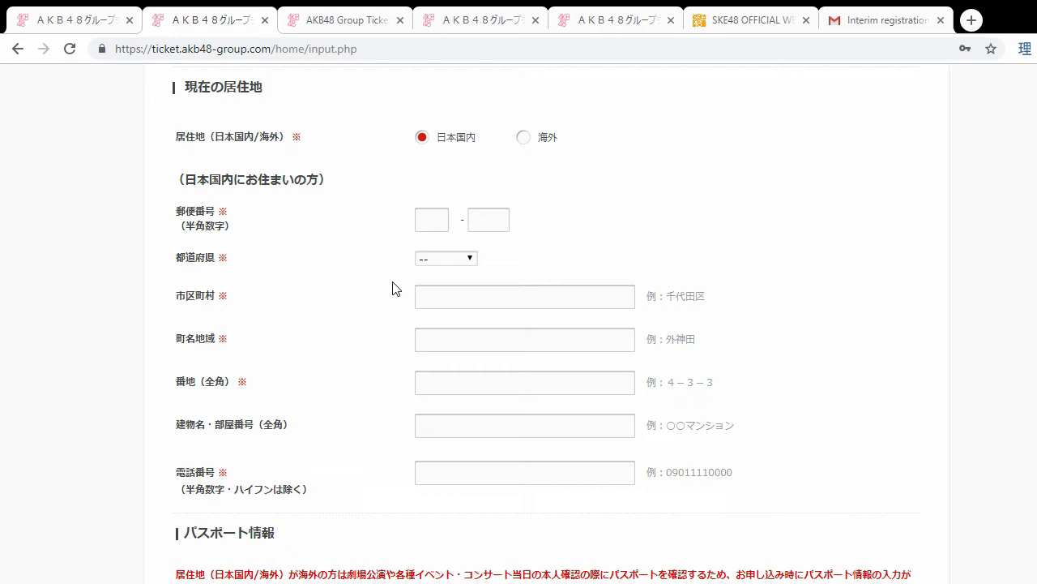
Highlight the English form's post code label and half-width note, and point out the post code and prefecture fields.
left_click(347, 21)
scroll(355, 154, "down", 1)
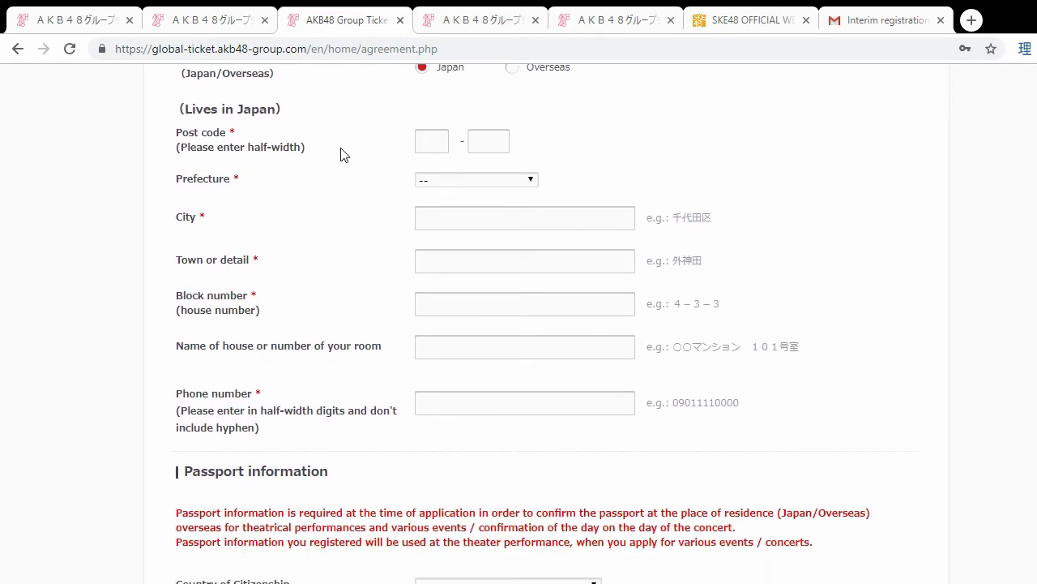
triple_click(193, 132)
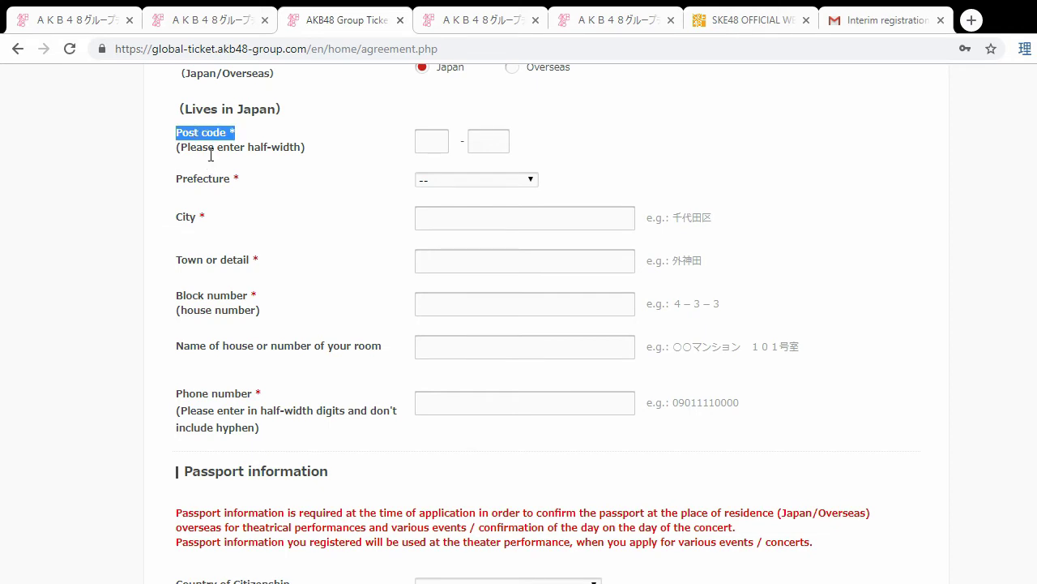
triple_click(211, 153)
left_click(429, 138)
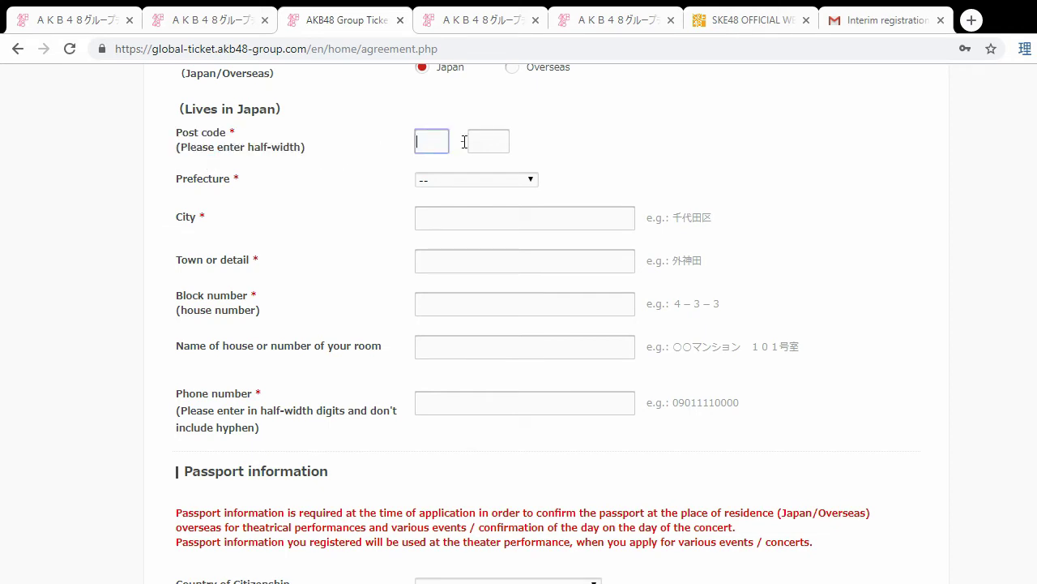
key("Tab")
key("Tab")
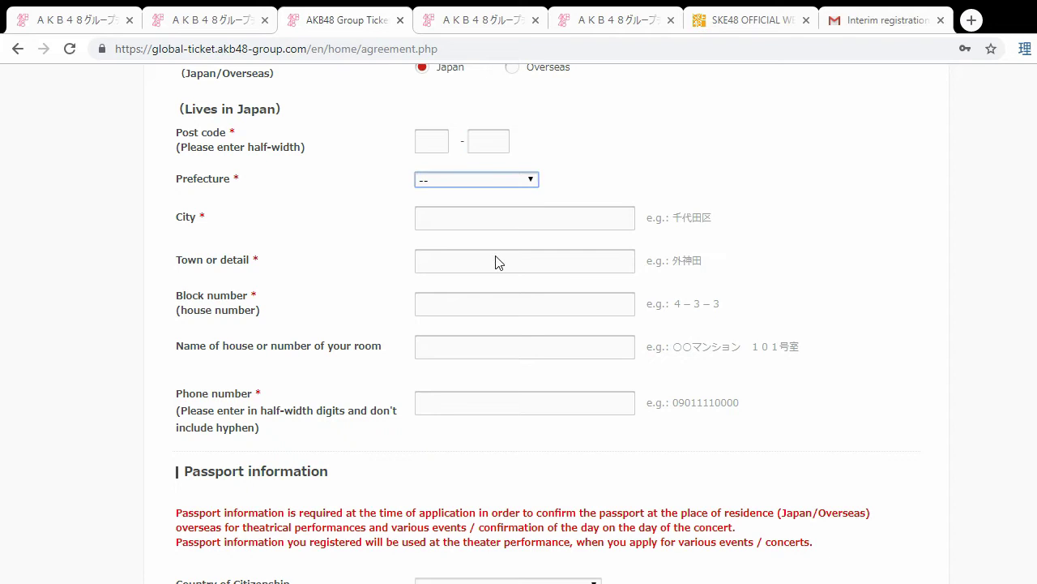
Point out the City, Town or detail, and Block number fields and the city example in the English form.
left_click(436, 223)
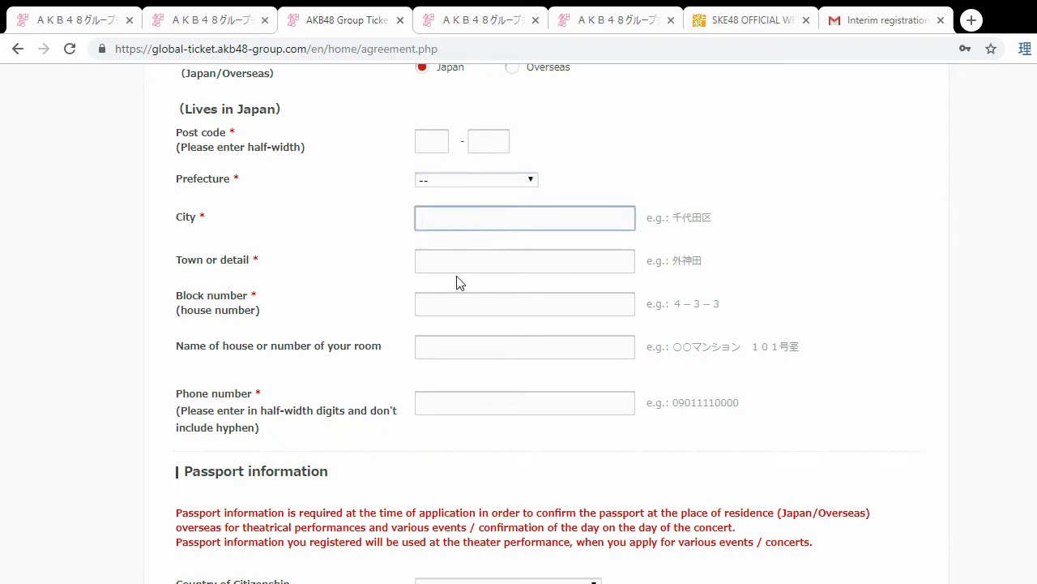
left_click_drag(674, 219, 739, 227)
left_click(552, 253)
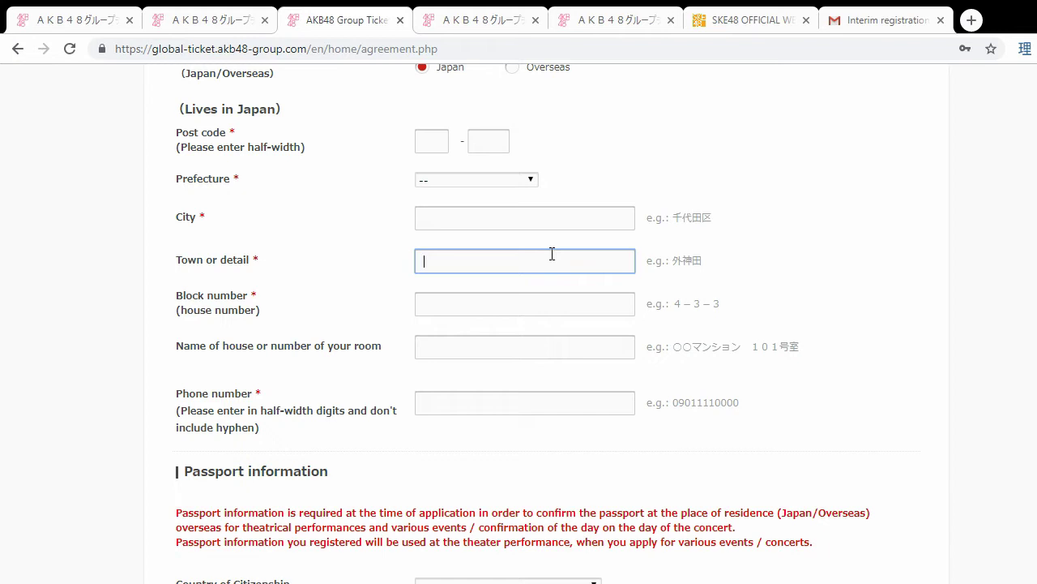
left_click(598, 212)
left_click(463, 262)
left_click(448, 307)
Highlight the block number, city and town examples beside the English form's address fields.
left_click_drag(672, 301, 724, 306)
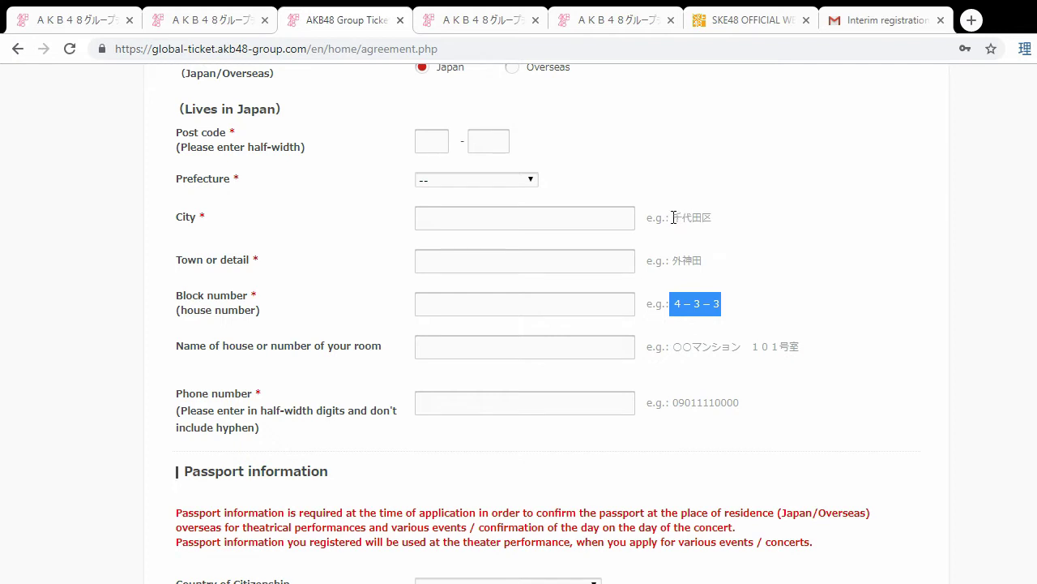
left_click_drag(672, 217, 704, 264)
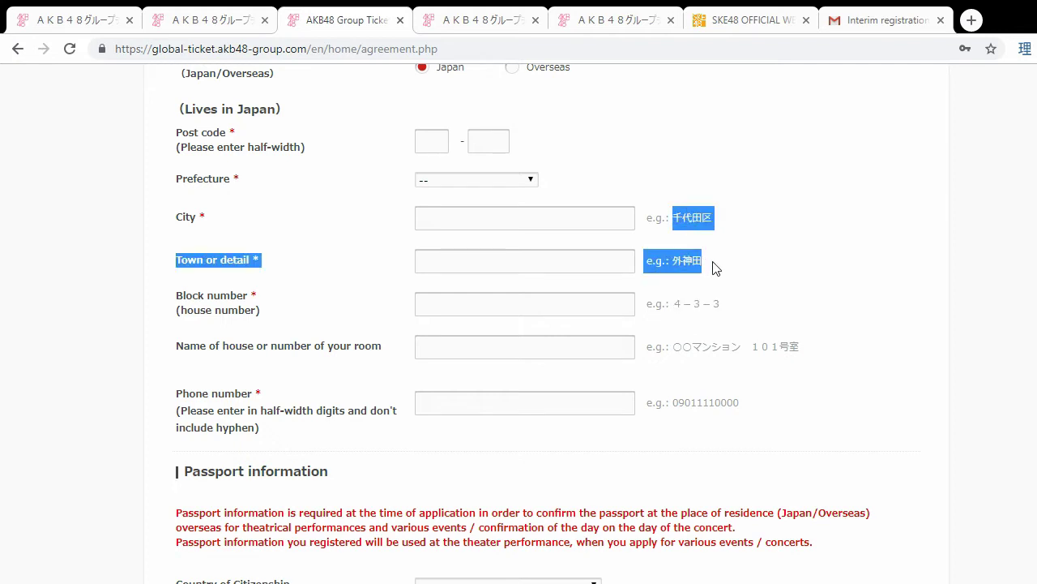
left_click(697, 259)
triple_click(697, 259)
left_click(702, 220)
triple_click(701, 218)
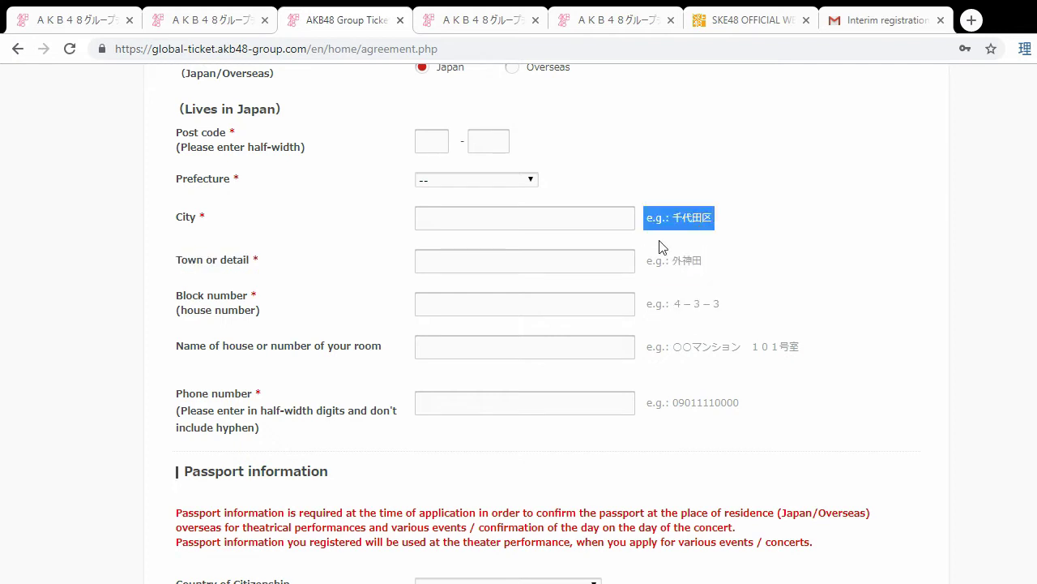
Point out the English form's Name of house or number of your room field and its example.
triple_click(369, 343)
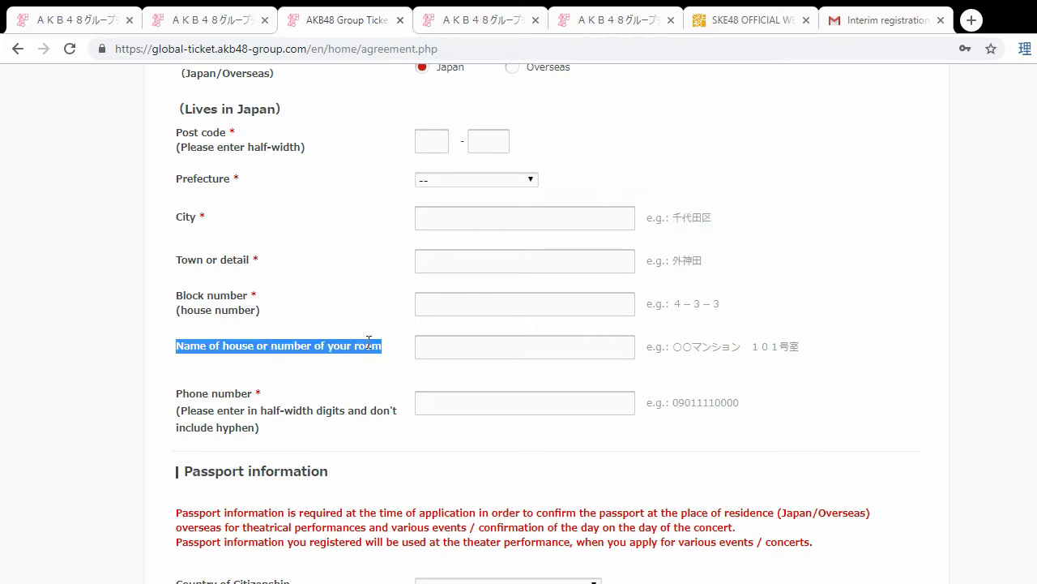
left_click(450, 343)
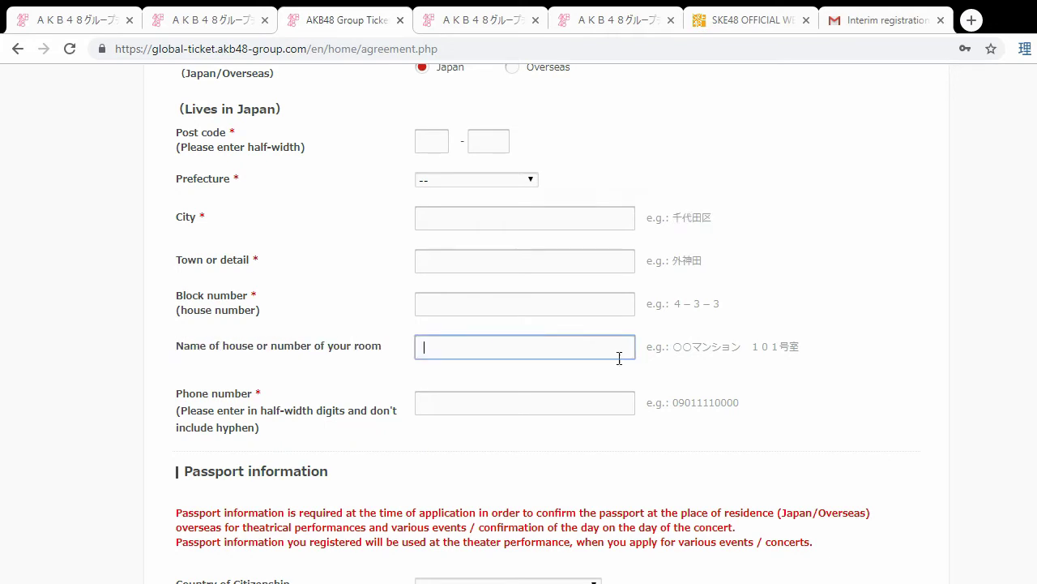
left_click_drag(673, 347, 808, 350)
left_click(616, 350)
Highlight the English form's phone number label and its note about half-width digits without a hyphen.
scroll(609, 351, "down", 1)
left_click(472, 321)
double_click(233, 329)
left_click(233, 329)
triple_click(235, 316)
triple_click(238, 342)
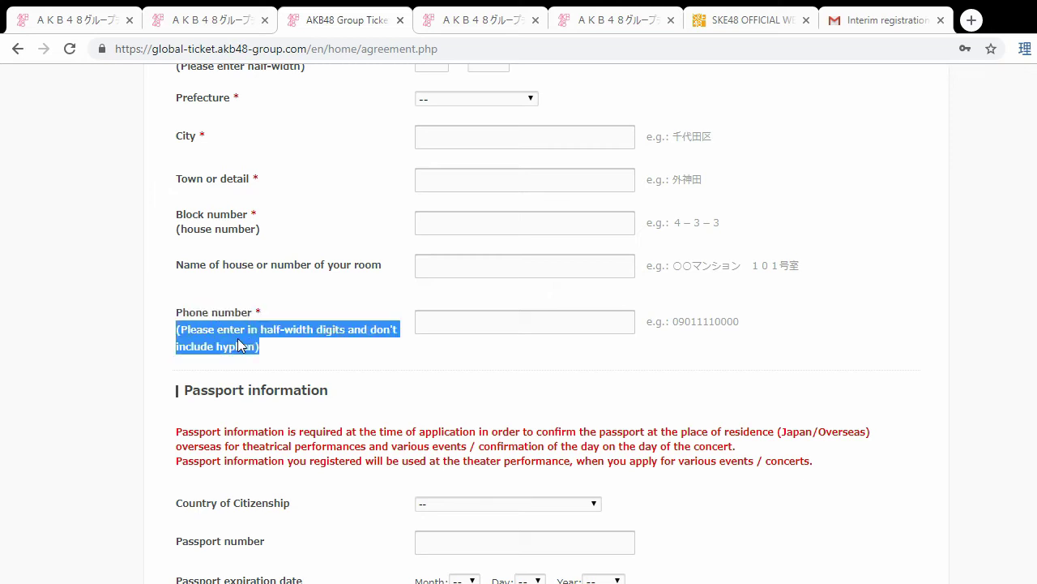
Compare the phone number fields of the Japanese and English forms and bring the passport information sections into view.
left_click(217, 17)
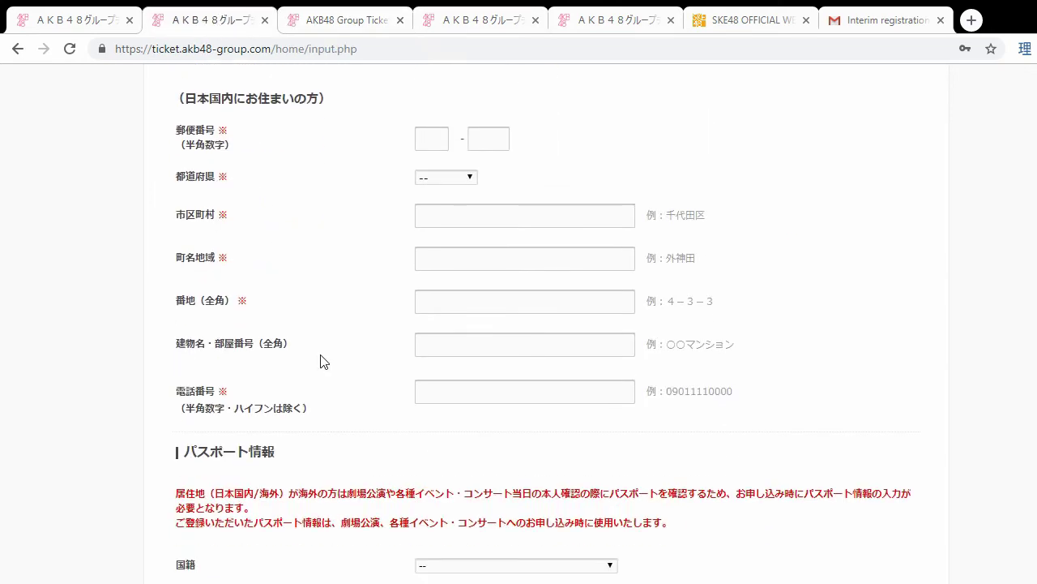
left_click(305, 16)
left_click(182, 17)
scroll(389, 287, "down", 3)
left_click(341, 17)
scroll(438, 354, "down", 3)
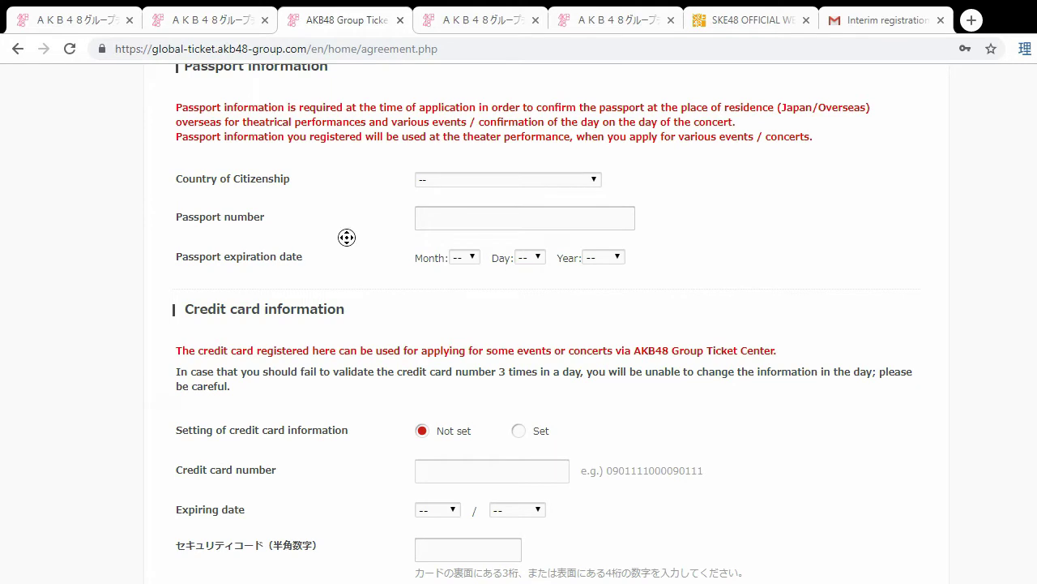
scroll(343, 215, "up", 1)
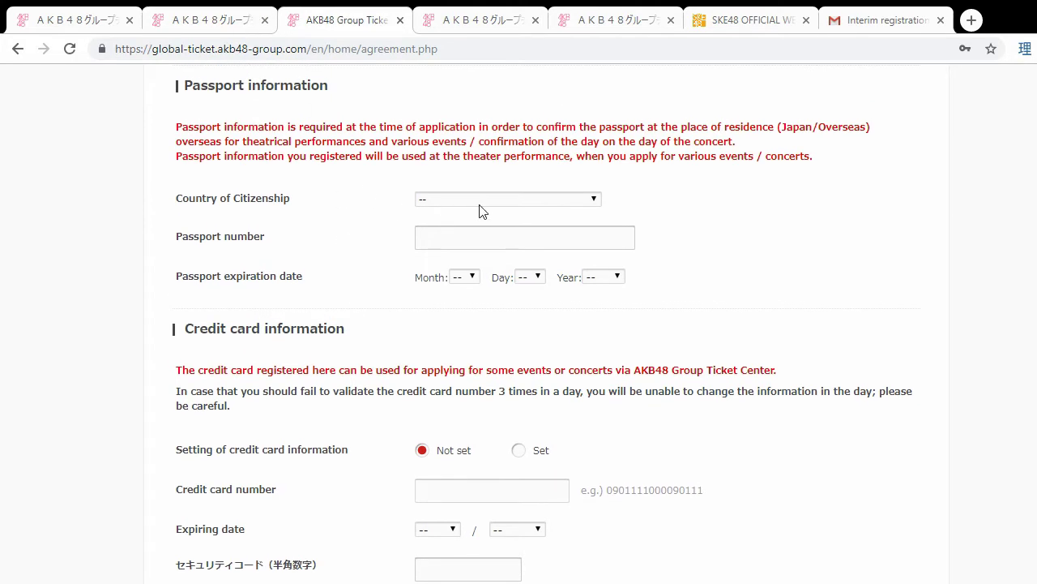
Examine the English form's Country of Citizenship and passport number fields and the Japanese form's 国籍 list.
left_click(486, 203)
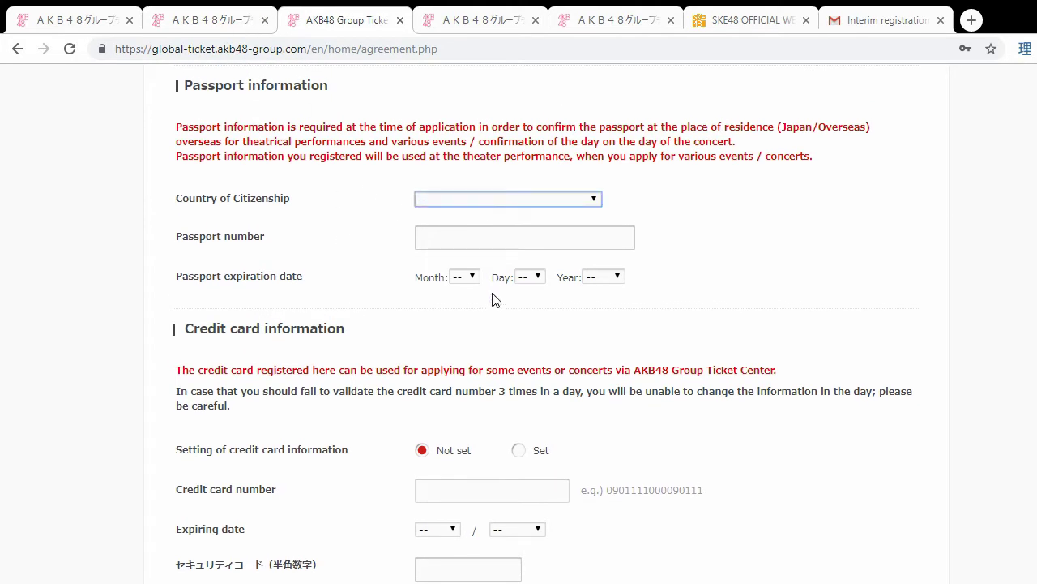
left_click(449, 233)
left_click(375, 266)
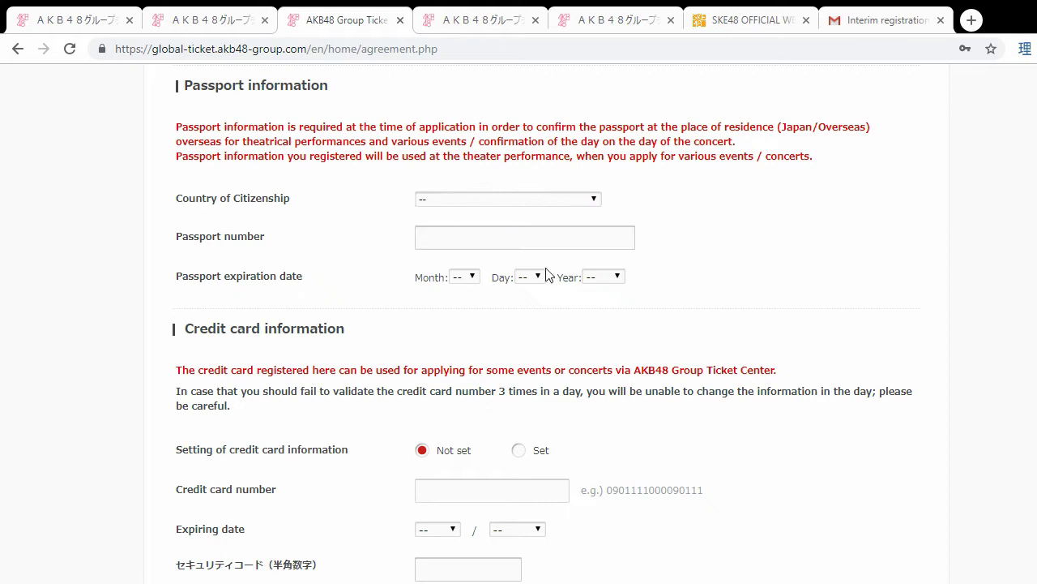
left_click(192, 16)
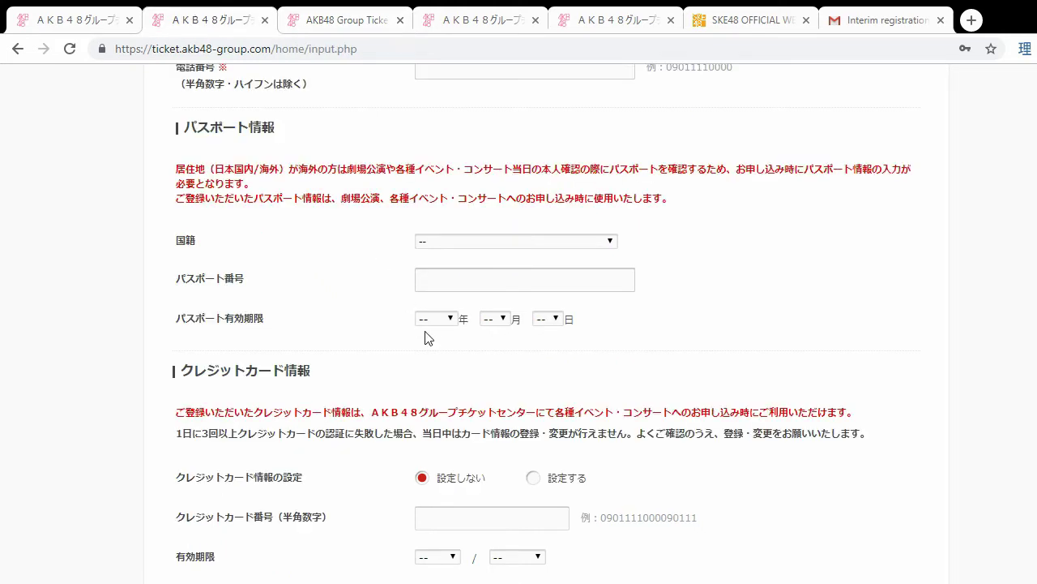
left_click(443, 243)
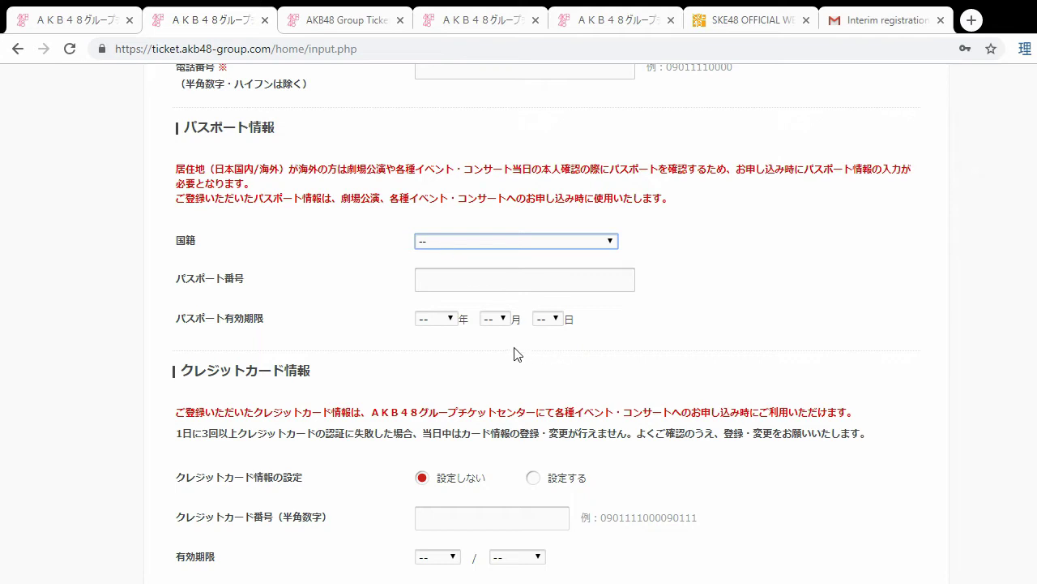
left_click(357, 249)
left_click(484, 249)
left_click(365, 235)
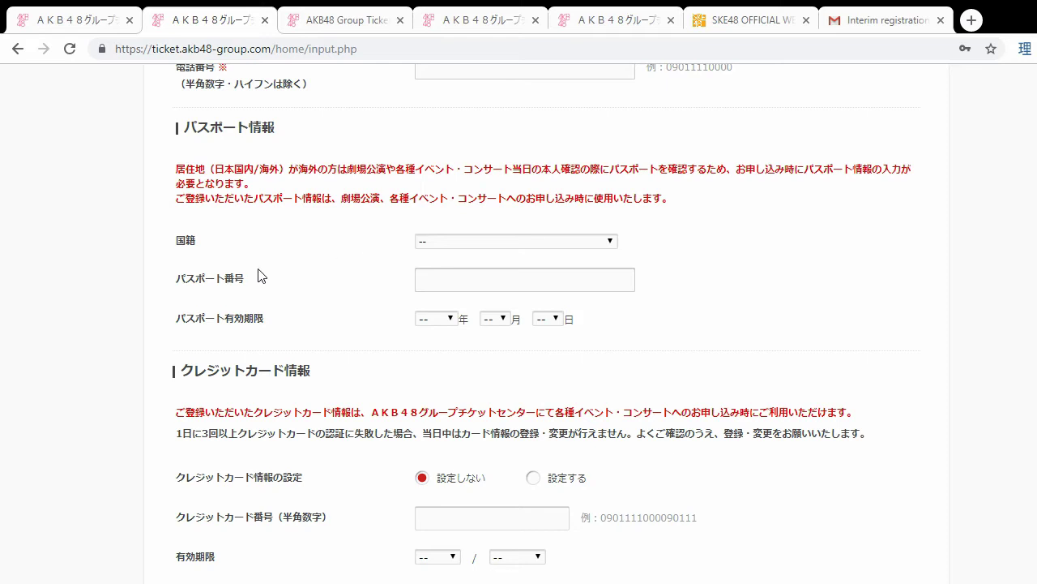
Highlight the パスポート番号 and パスポート有効期限 labels in the Japanese form.
triple_click(232, 276)
double_click(236, 320)
left_click(237, 323)
left_click(365, 328)
Compare the credit card information sections of the Japanese and English forms, including the Not set option.
scroll(364, 328, "down", 3)
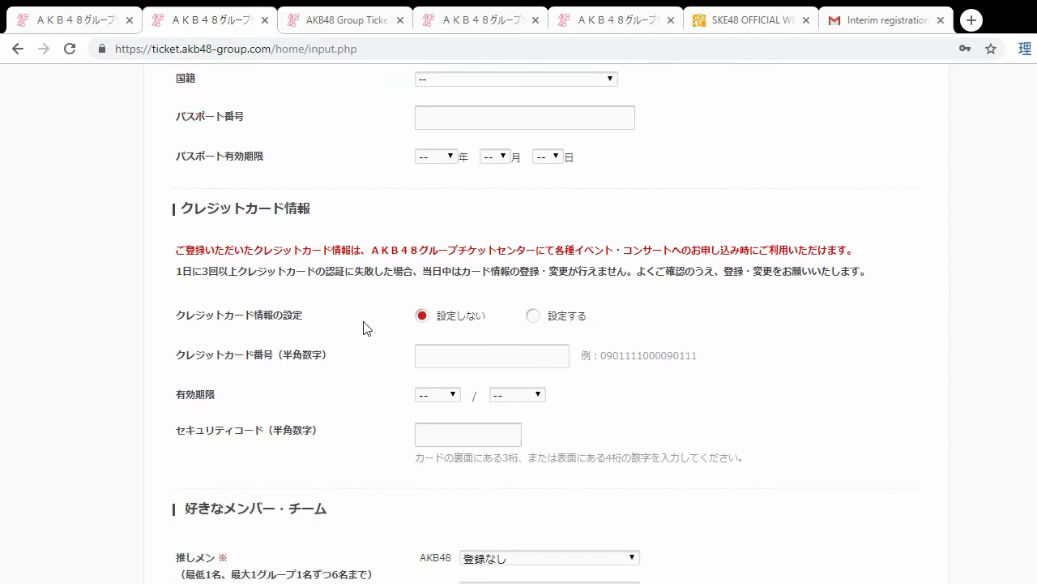
left_click(357, 16)
scroll(450, 235, "down", 2)
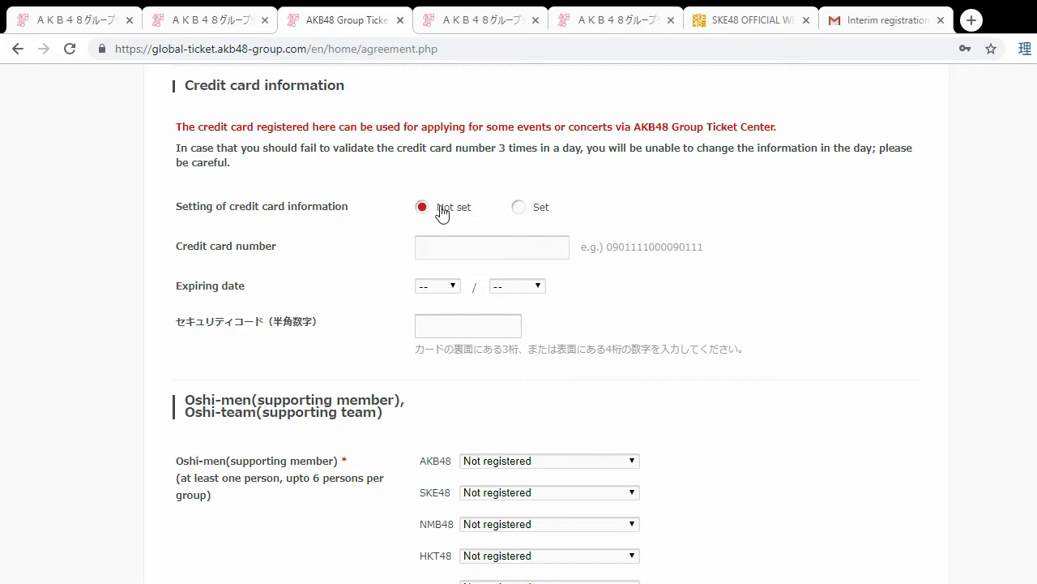
left_click(241, 13)
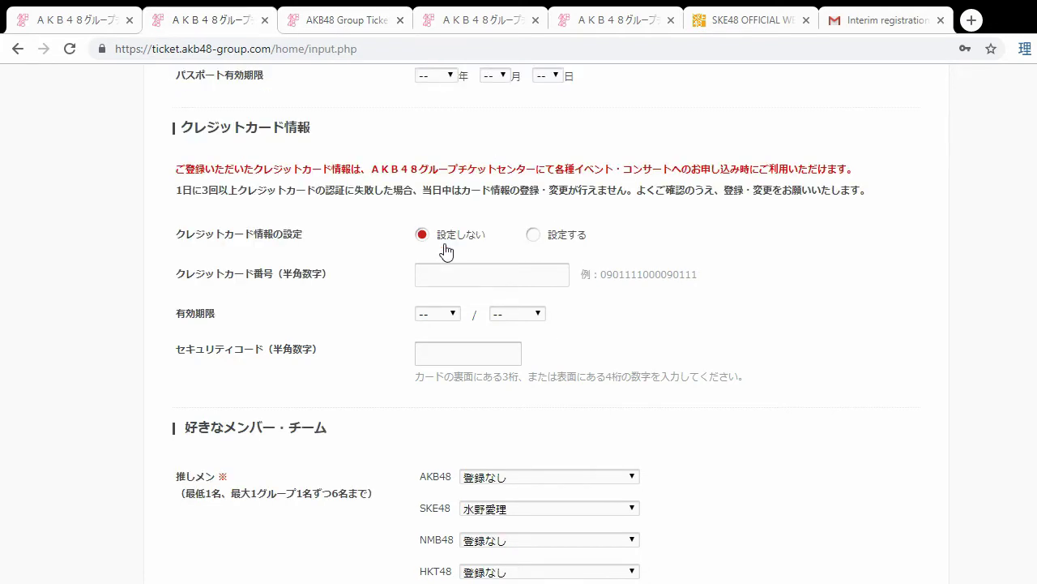
left_click(362, 13)
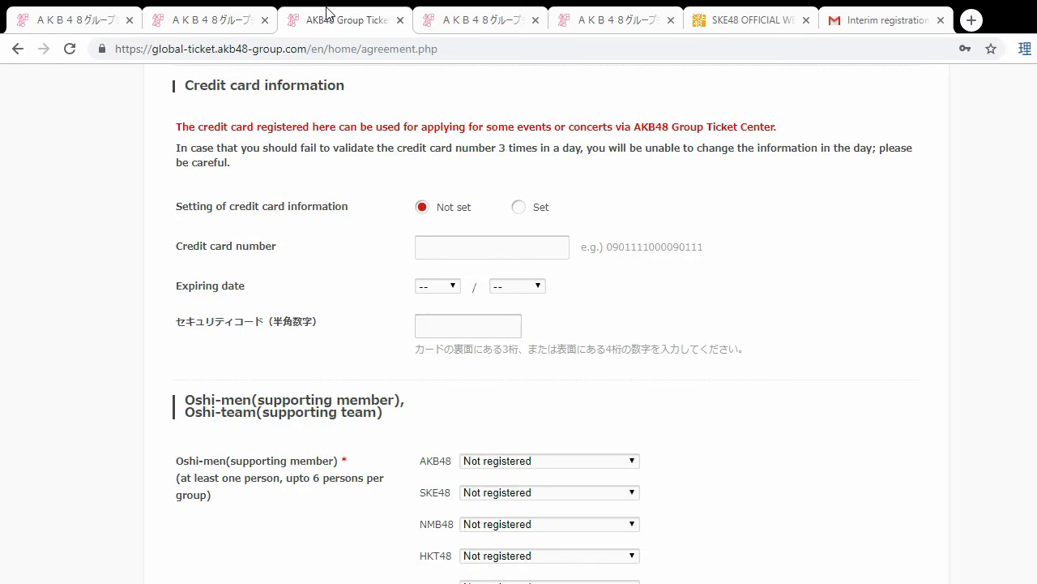
left_click(204, 15)
middle_click(371, 251)
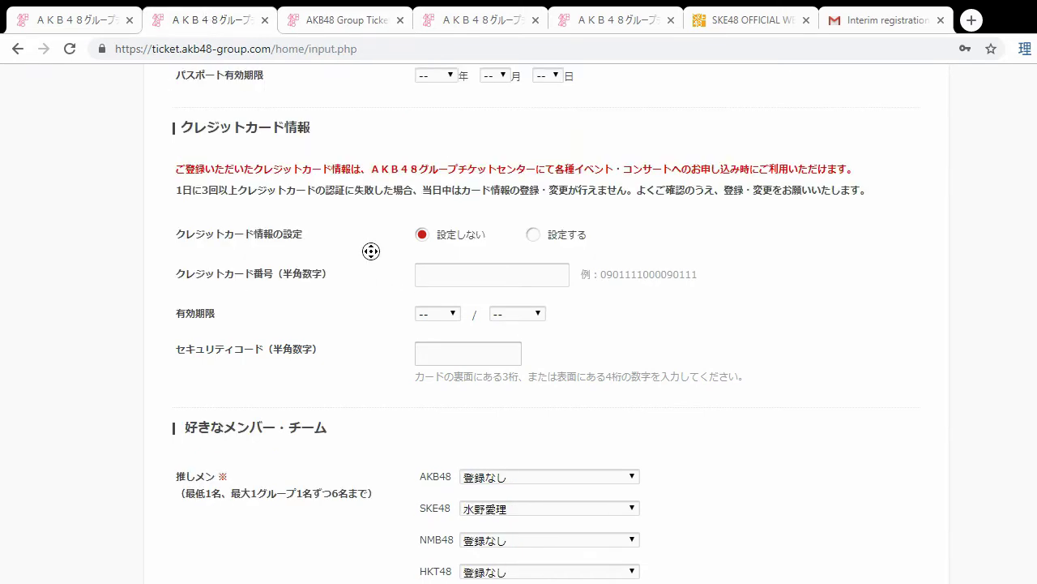
middle_click(374, 271)
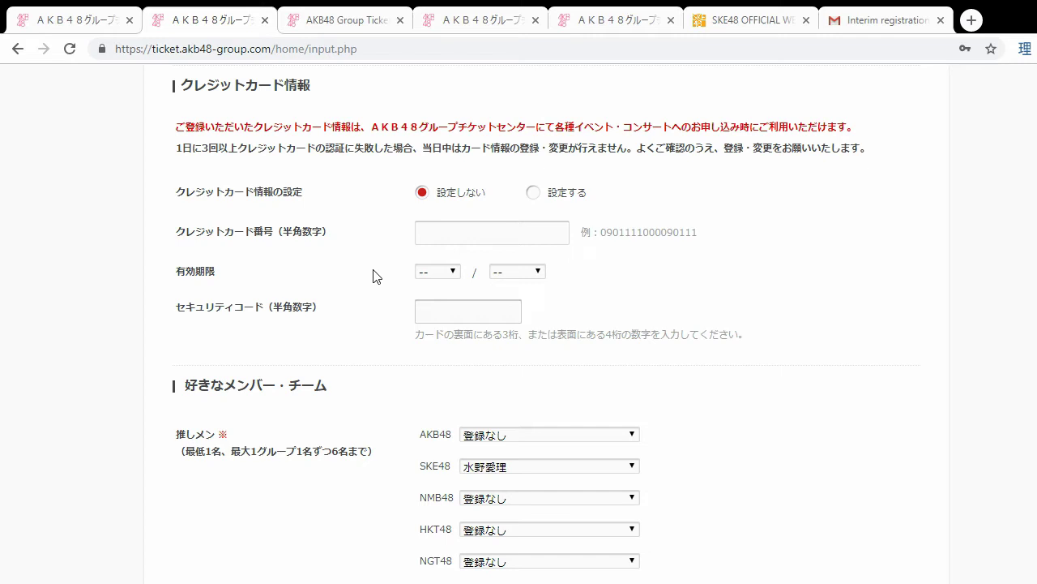
left_click(345, 17)
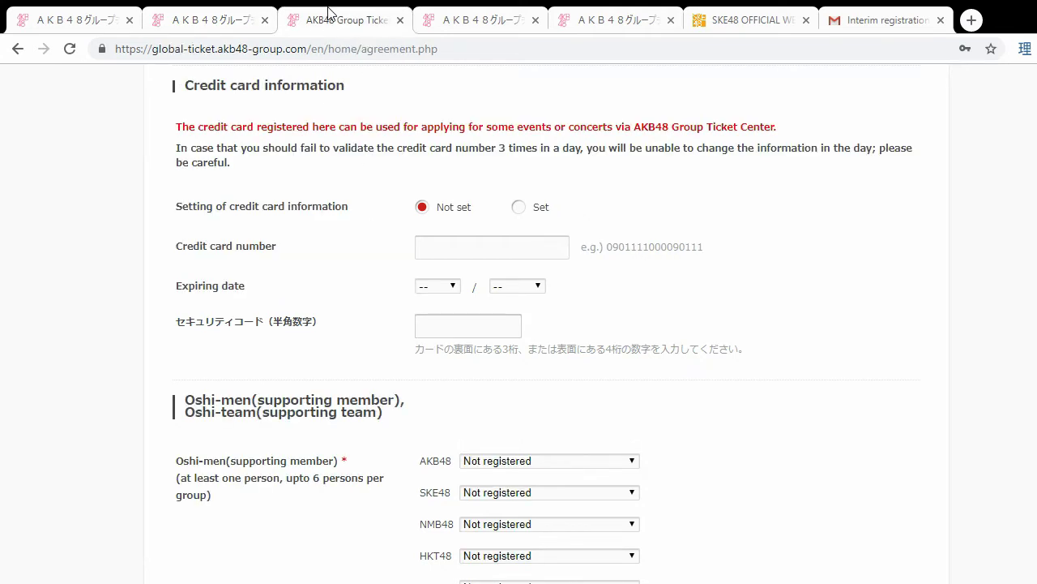
left_click(192, 13)
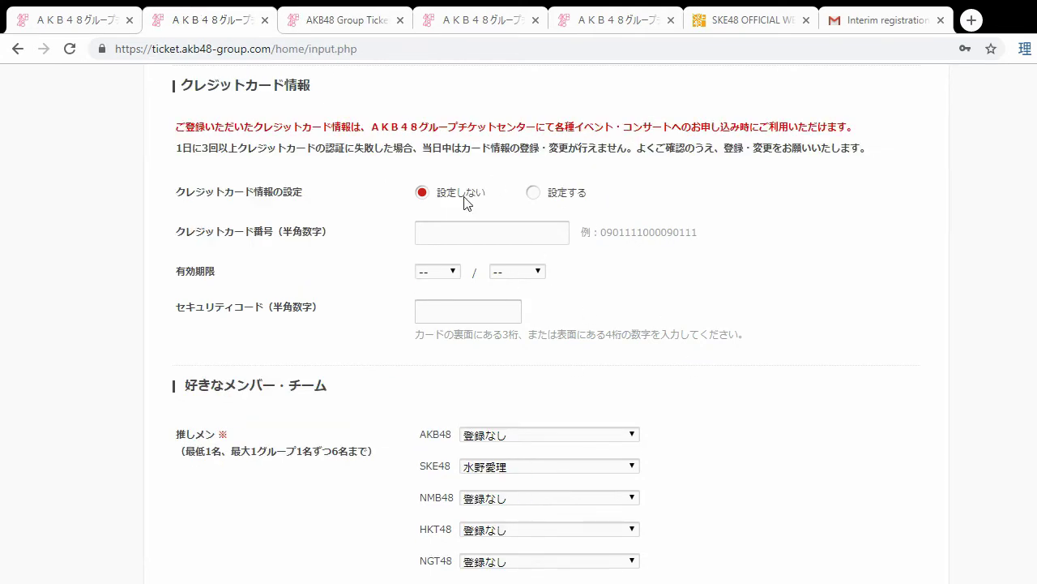
Compare the supporting member and check member sections of the Japanese and English forms.
scroll(387, 215, "down", 3)
middle_click(378, 264)
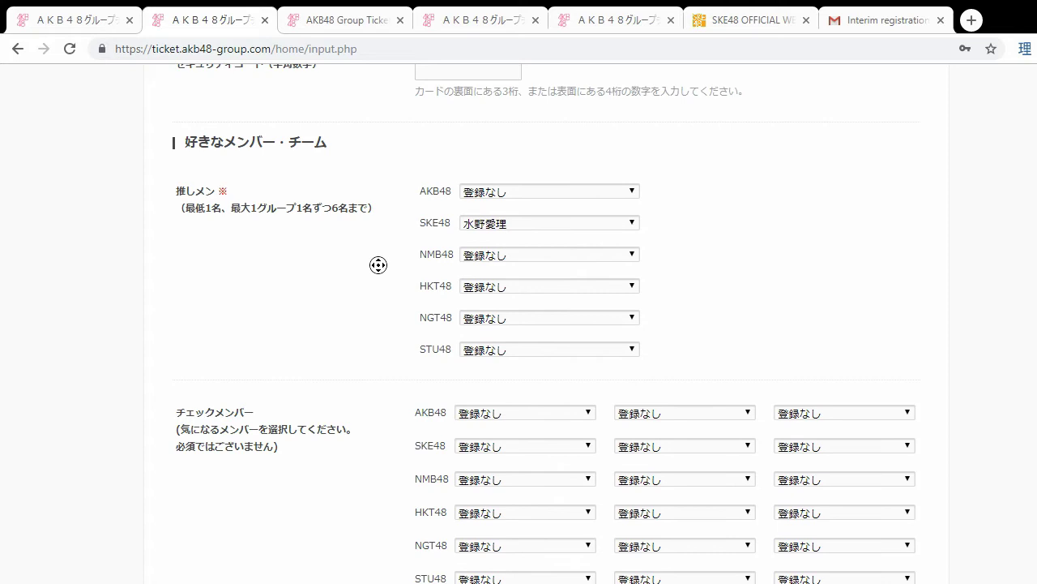
scroll(371, 295, "down", 1)
left_click(363, 17)
middle_click(340, 236)
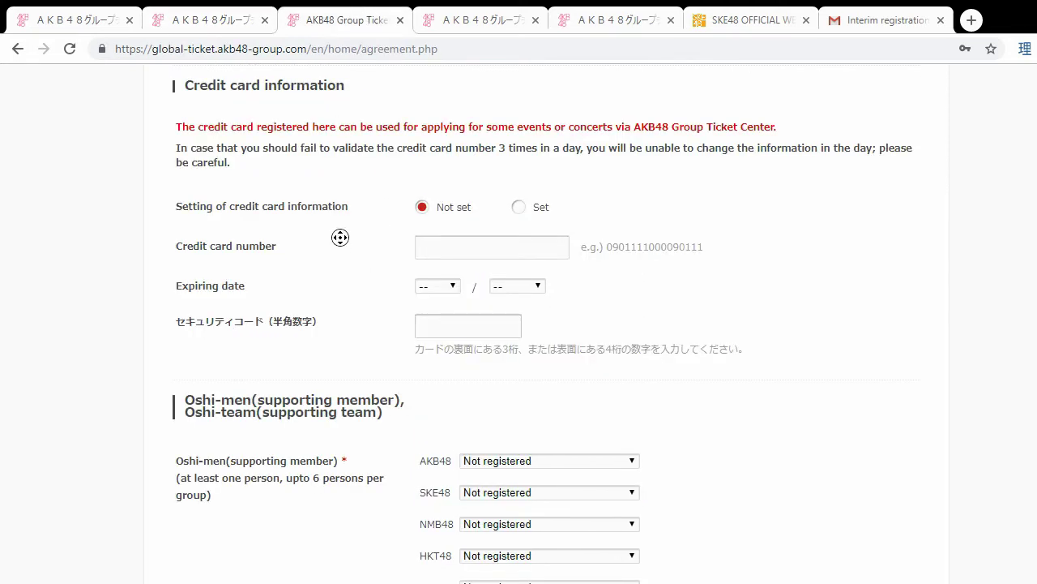
scroll(343, 275, "down", 1)
middle_click(380, 236)
scroll(384, 273, "down", 2)
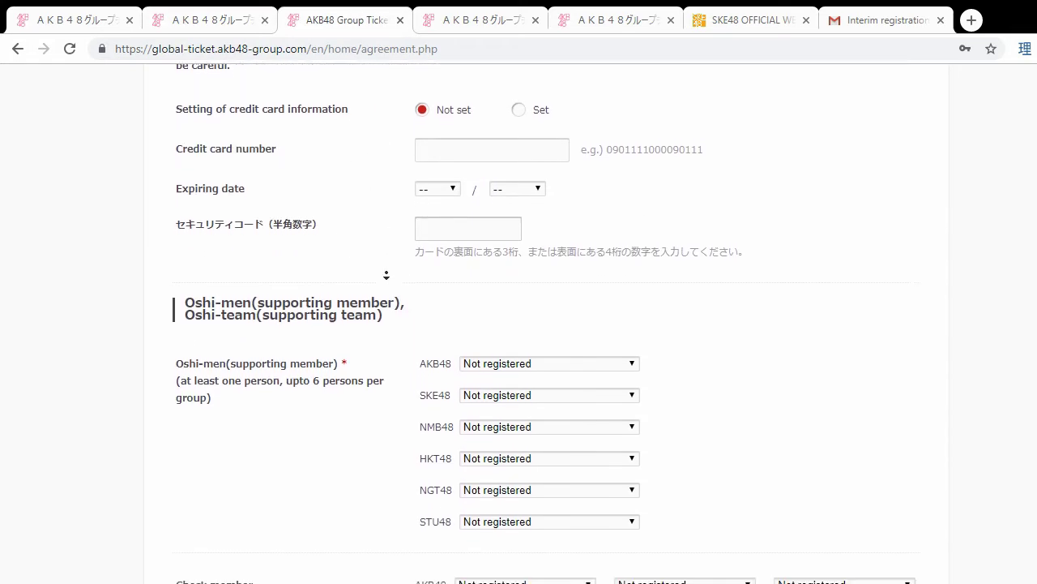
scroll(387, 275, "down", 2)
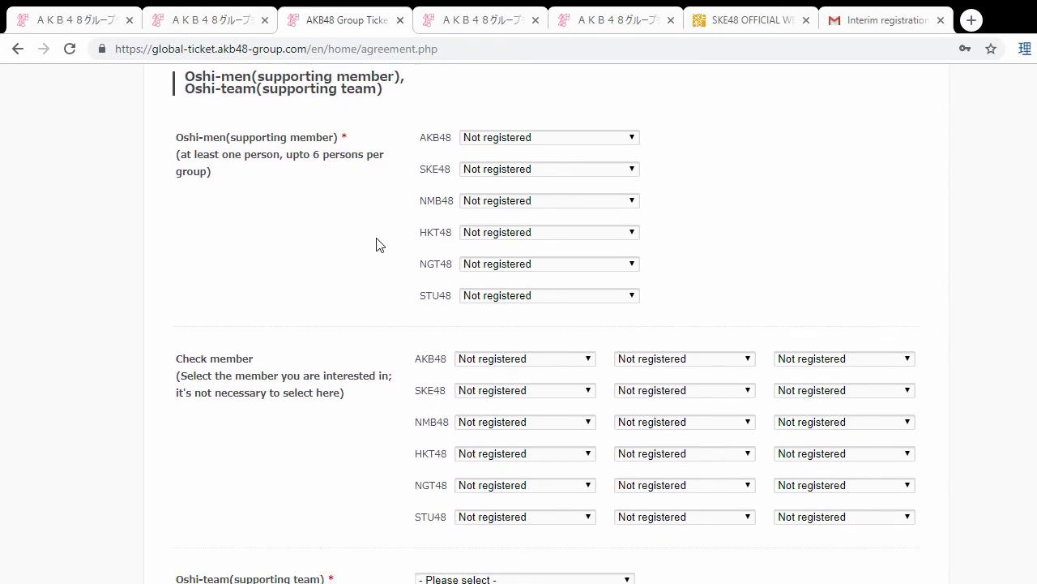
key("ctrl+shift+Tab")
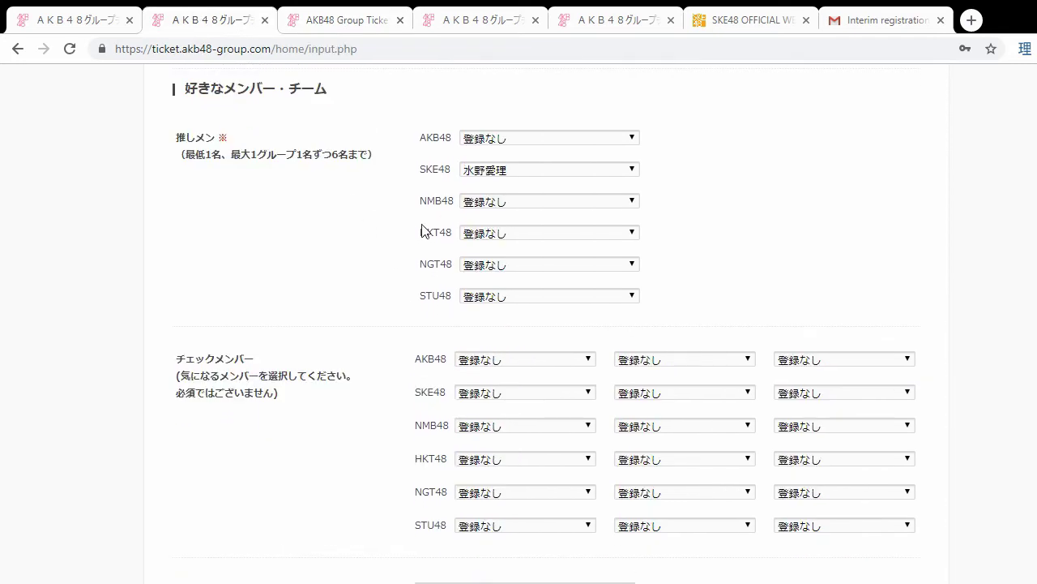
Set the SKE48 推しメン in the Japanese form to 菅原茉椰.
left_click(499, 170)
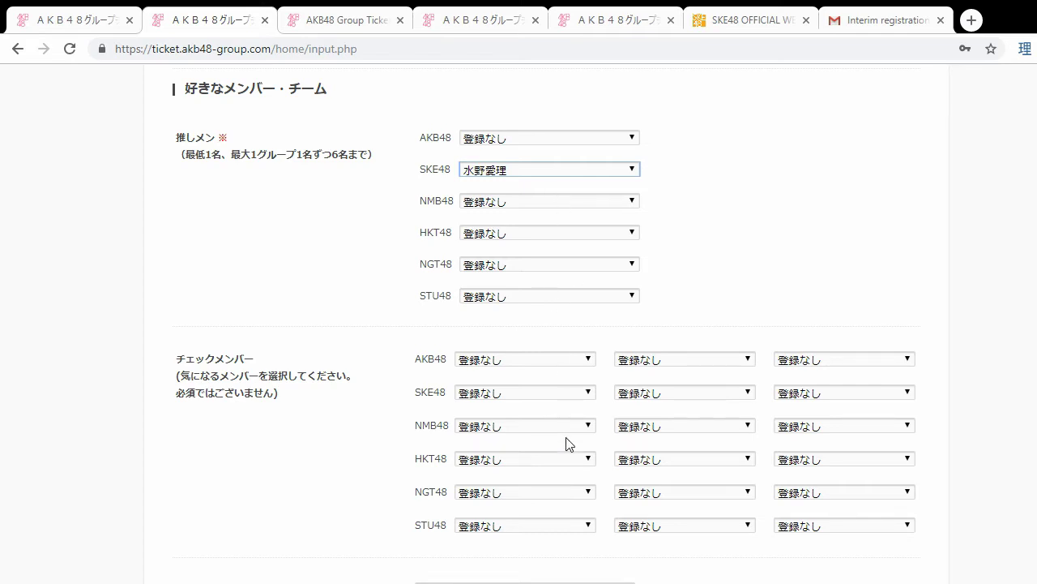
key("Up")
left_click(352, 206)
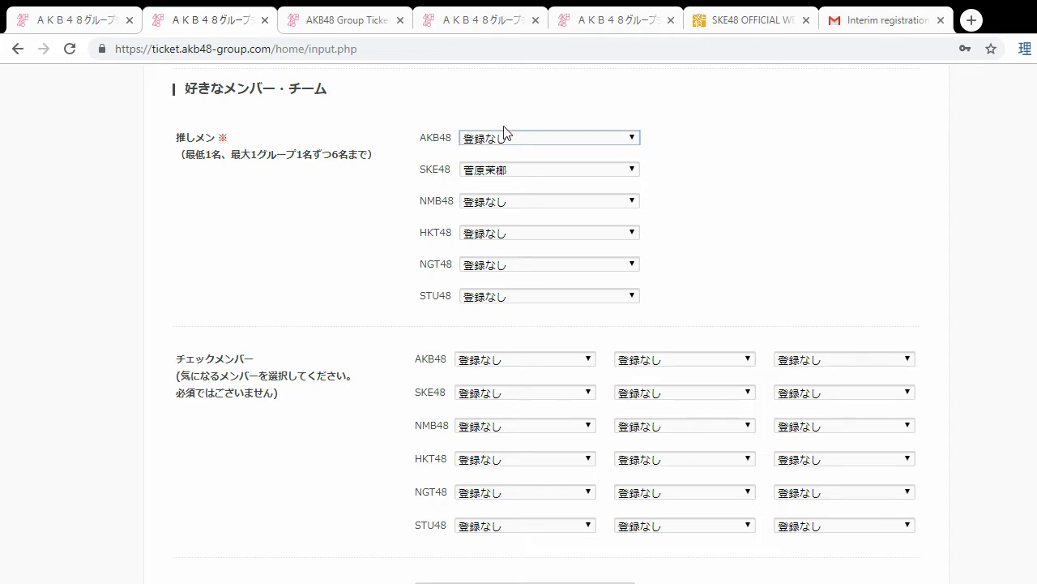
Point out the AKB48, NMB48, HKT48 and NGT48 entries in the Japanese form's 推しメン section.
double_click(435, 138)
double_click(436, 201)
double_click(435, 230)
left_click(423, 259)
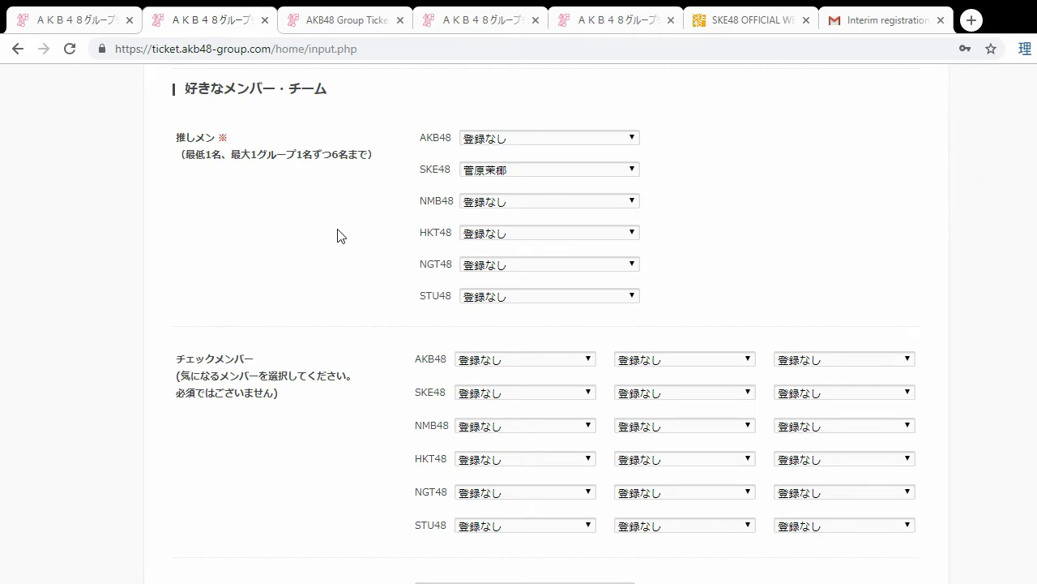
Highlight the 推しメン label and its note on the minimum and maximum number of members.
left_click(467, 169)
left_click_drag(380, 158, 162, 139)
left_click(203, 204)
left_click_drag(182, 134, 396, 168)
left_click(396, 169)
Compare the check member, supporting team and theater ticket ID sections of both forms.
scroll(381, 166, "down", 3)
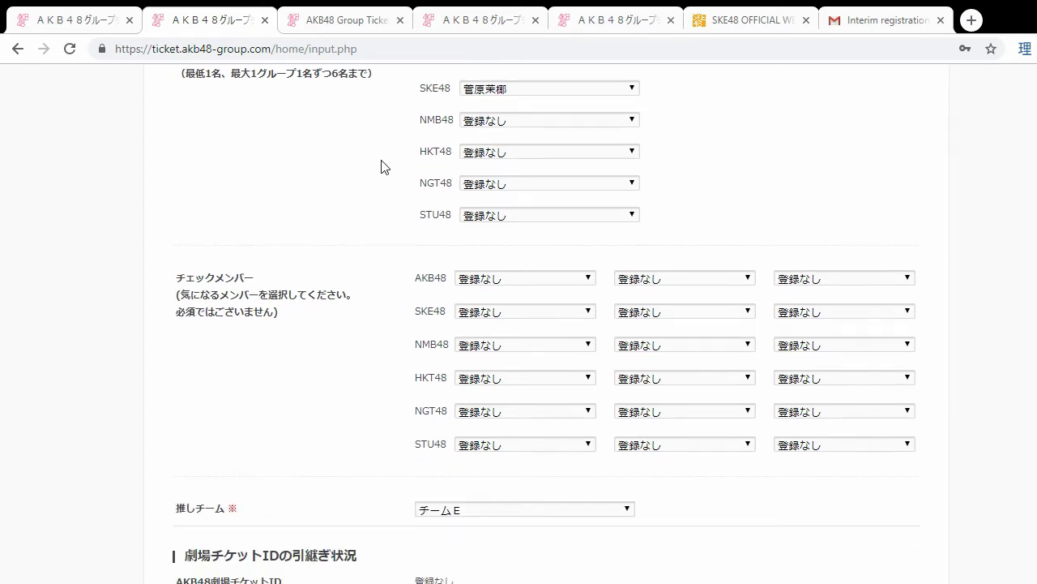
left_click(362, 19)
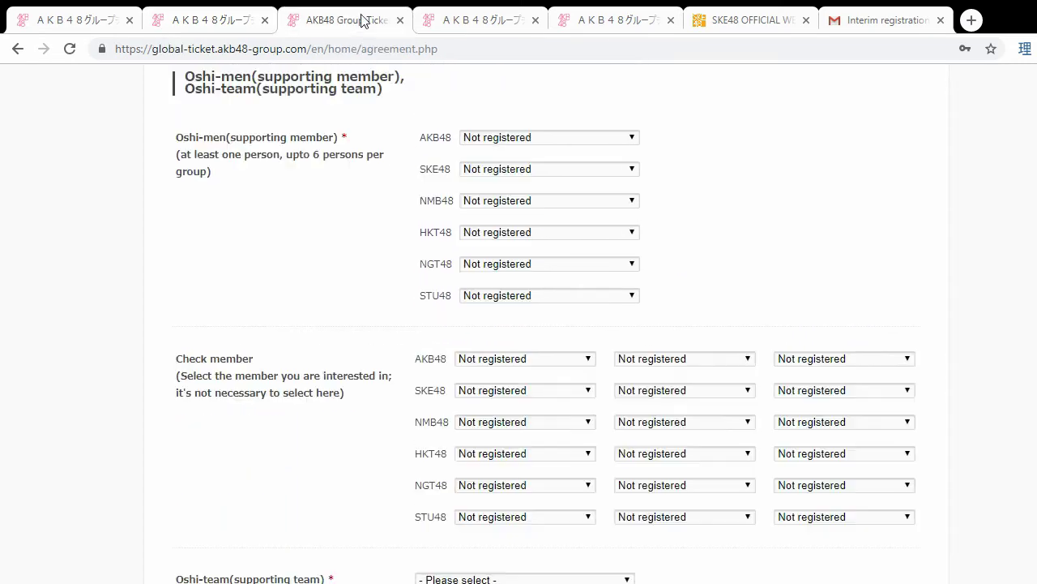
scroll(444, 317, "down", 2)
scroll(444, 318, "down", 1)
left_click(234, 16)
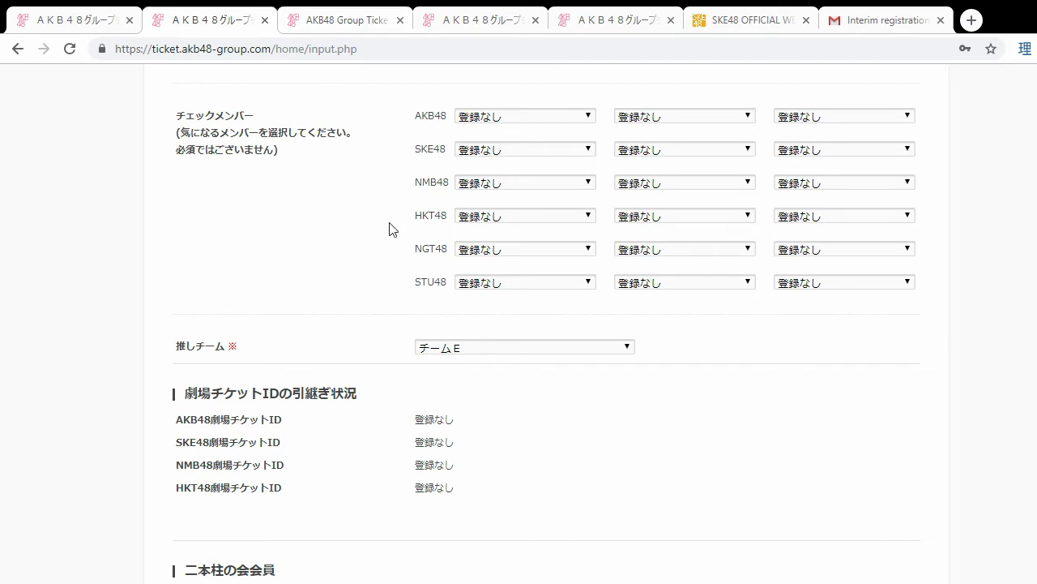
scroll(387, 231, "down", 2)
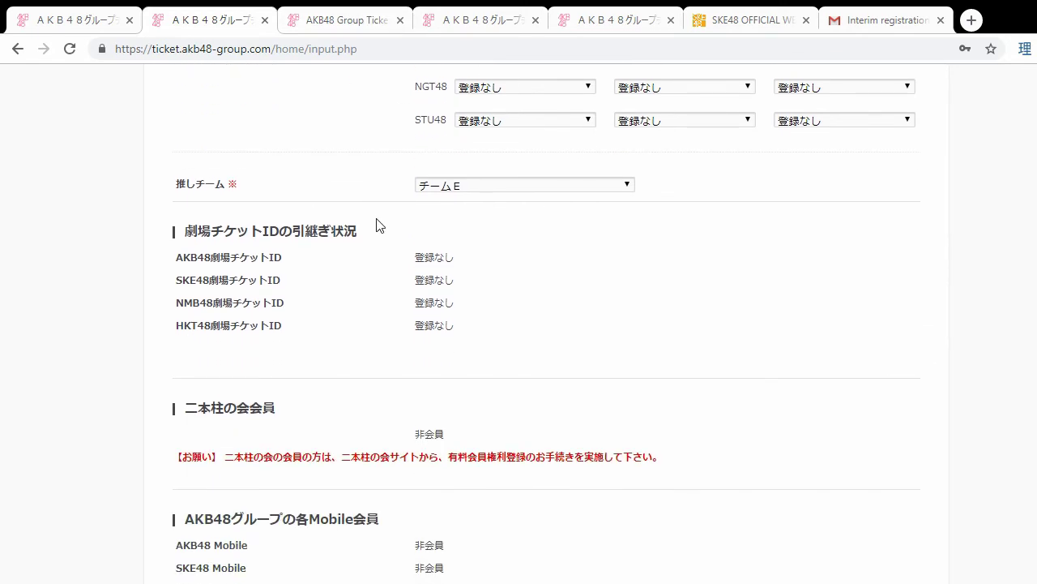
scroll(373, 220, "down", 1)
left_click(327, 11)
scroll(354, 221, "down", 3)
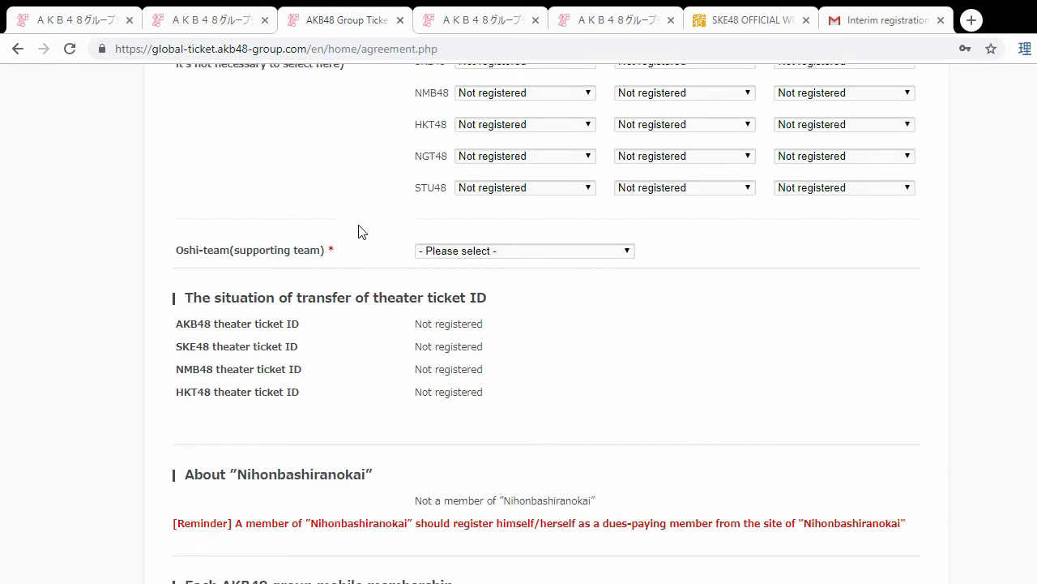
Compare the theater ticket ID, 二本柱の会 (Nihonbashiranokai) and mobile membership sections between the Japanese and English forms.
left_click(251, 14)
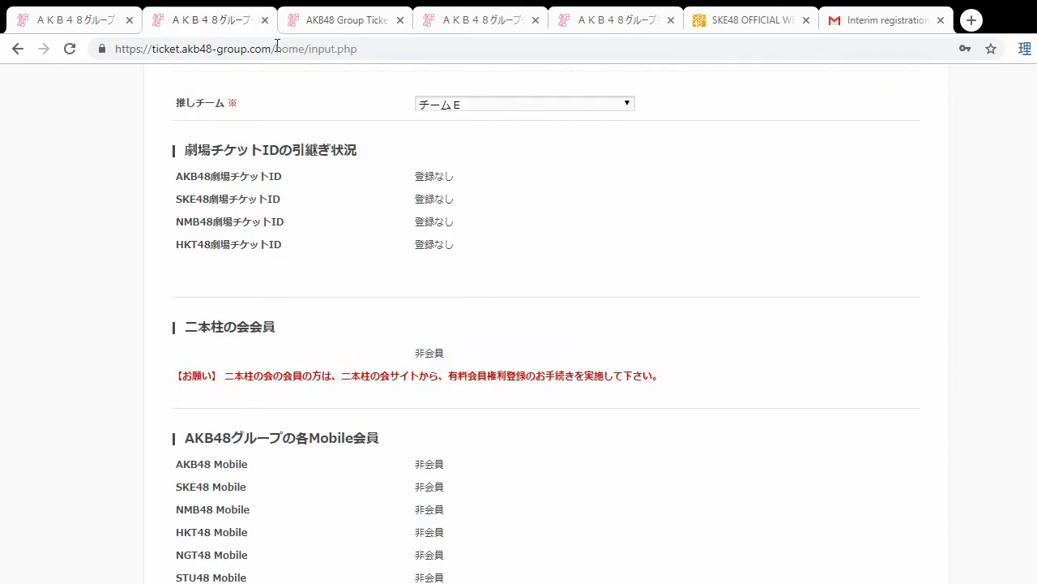
left_click(356, 13)
left_click(238, 12)
scroll(357, 217, "down", 4)
scroll(359, 218, "up", 3)
key("ctrl+Tab")
scroll(336, 313, "down", 4)
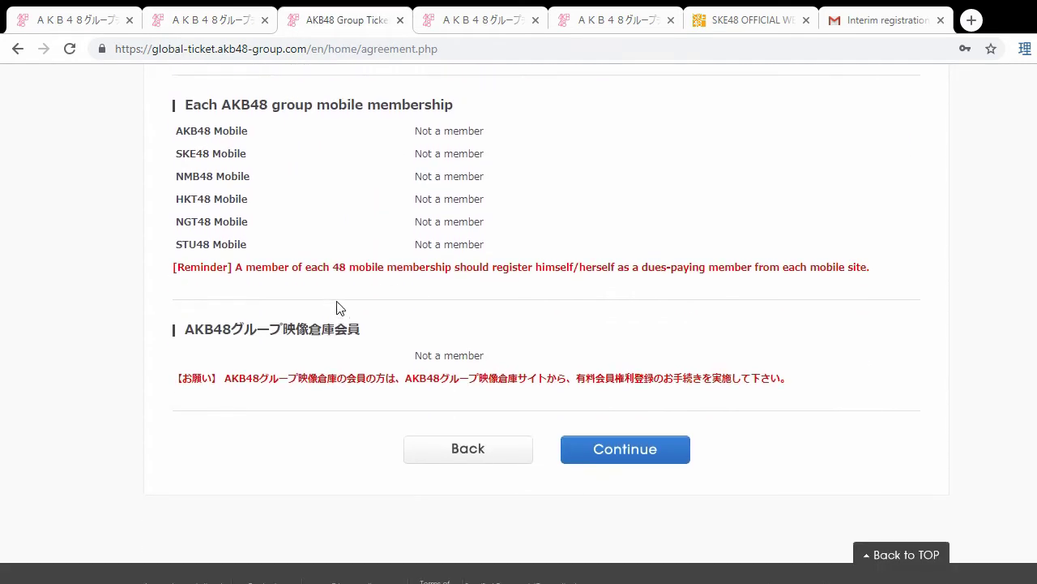
Examine the Nihonbashiranokai, group mobile membership and AKB48グループ映像倉庫会員 sections of the English form, including their red reminders.
scroll(336, 309, "up", 2)
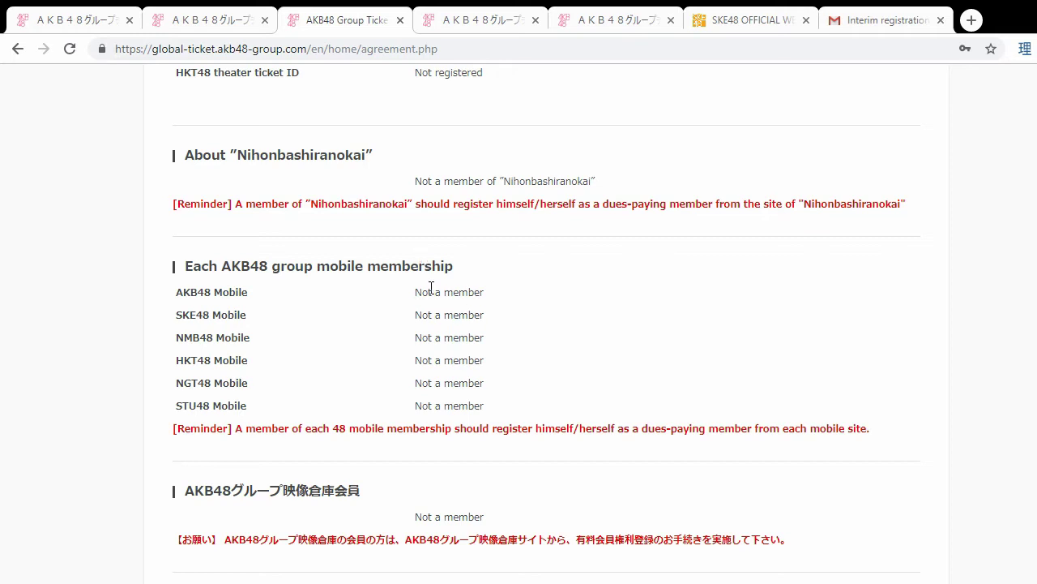
scroll(431, 287, "up", 2)
scroll(434, 290, "up", 1)
scroll(442, 290, "down", 2)
scroll(447, 285, "down", 1)
scroll(451, 293, "down", 1)
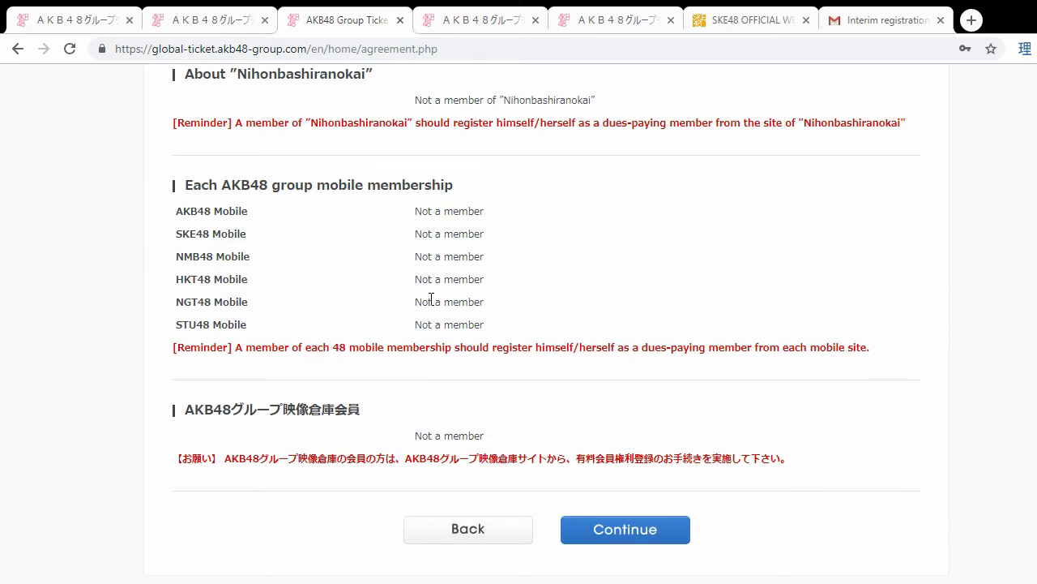
scroll(430, 297, "down", 1)
scroll(427, 300, "up", 2)
scroll(427, 300, "up", 1)
scroll(426, 303, "down", 3)
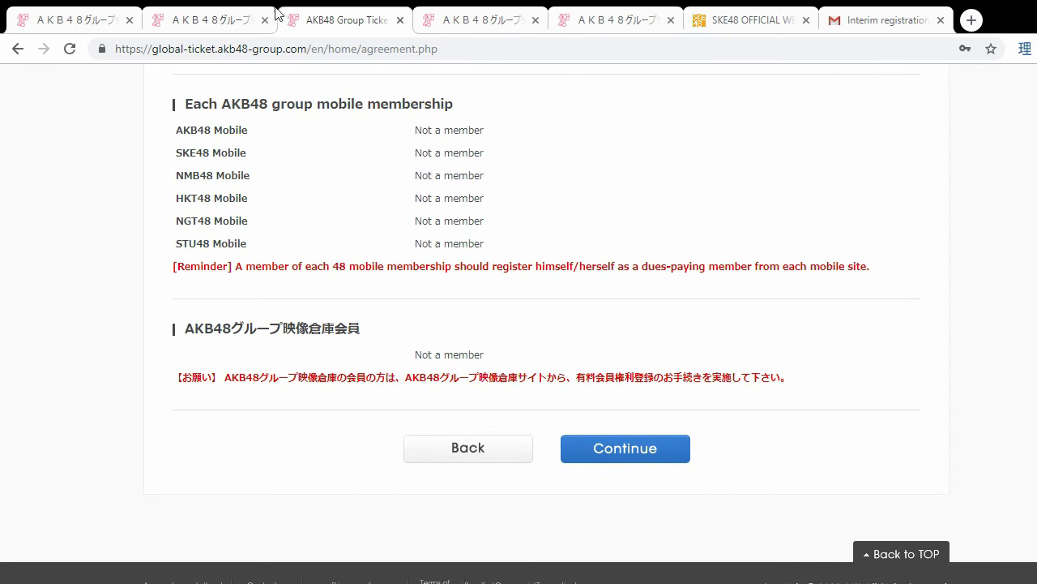
Return to the Japanese form and go to 確認する at its end.
key("ctrl+shift+Tab")
scroll(486, 243, "down", 3)
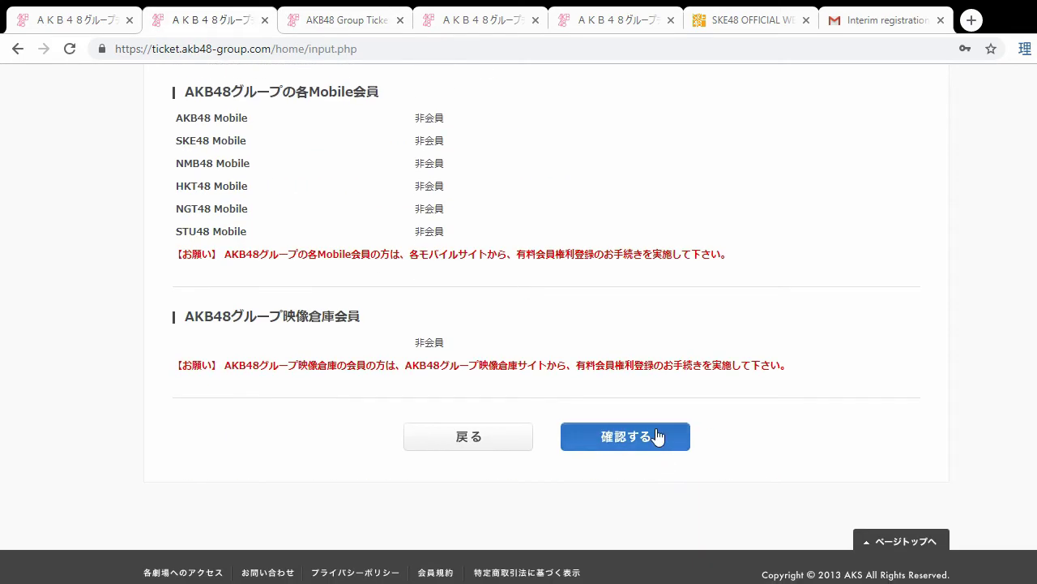